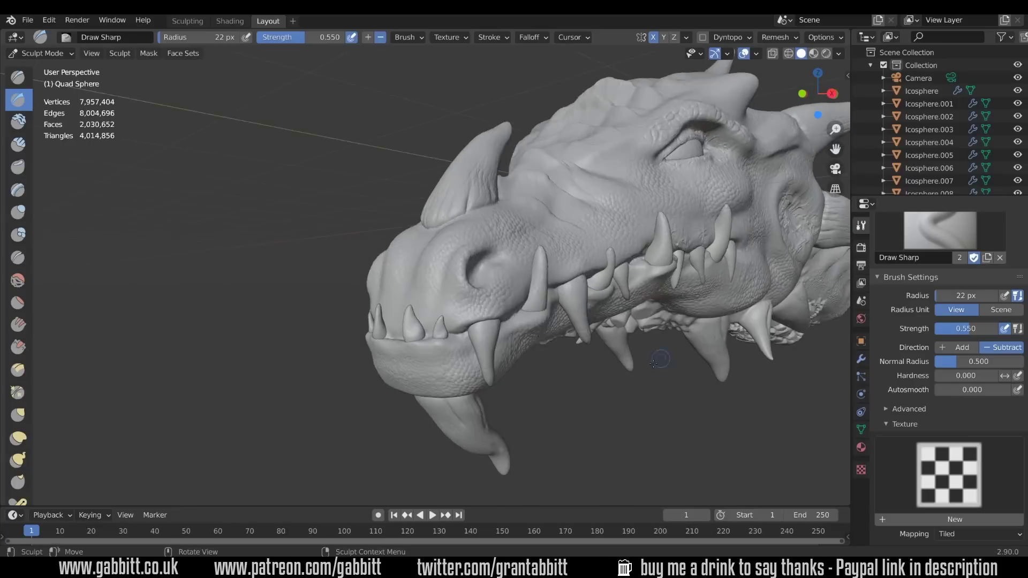
{"action": "middle_click_drag", "start_coordinate": [589, 407], "coordinate": [609, 415]}
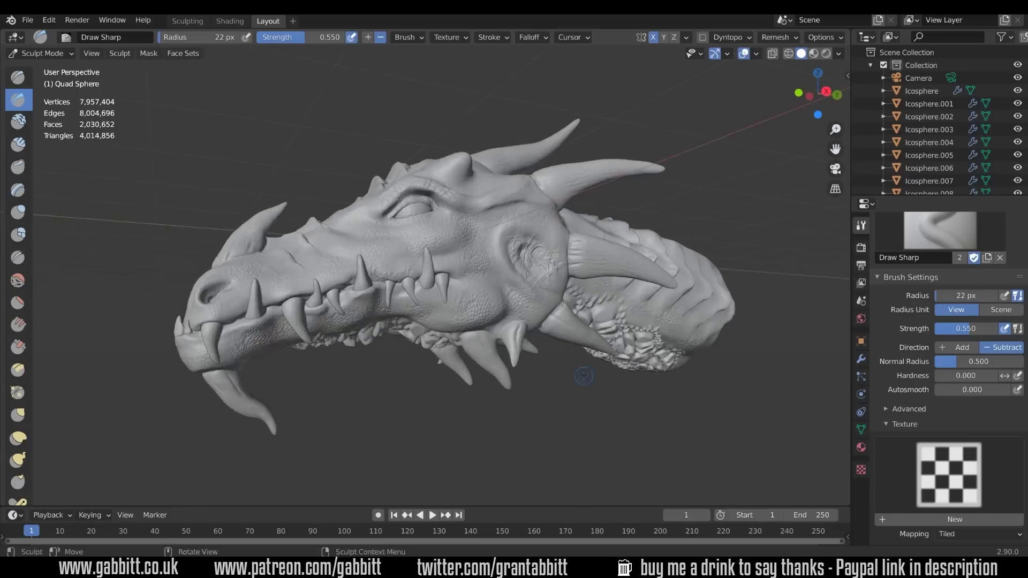
{"action": "mouse_move", "coordinate": [584, 376]}
{"action": "middle_mouse_down"}
{"action": "mouse_move", "coordinate": [585, 268]}
{"action": "mouse_move", "coordinate": [569, 311]}
{"action": "mouse_move", "coordinate": [487, 152]}
{"action": "middle_mouse_up"}
{"action": "scroll", "coordinate": [523, 339], "scroll_direction": "down", "scroll_amount": 5}
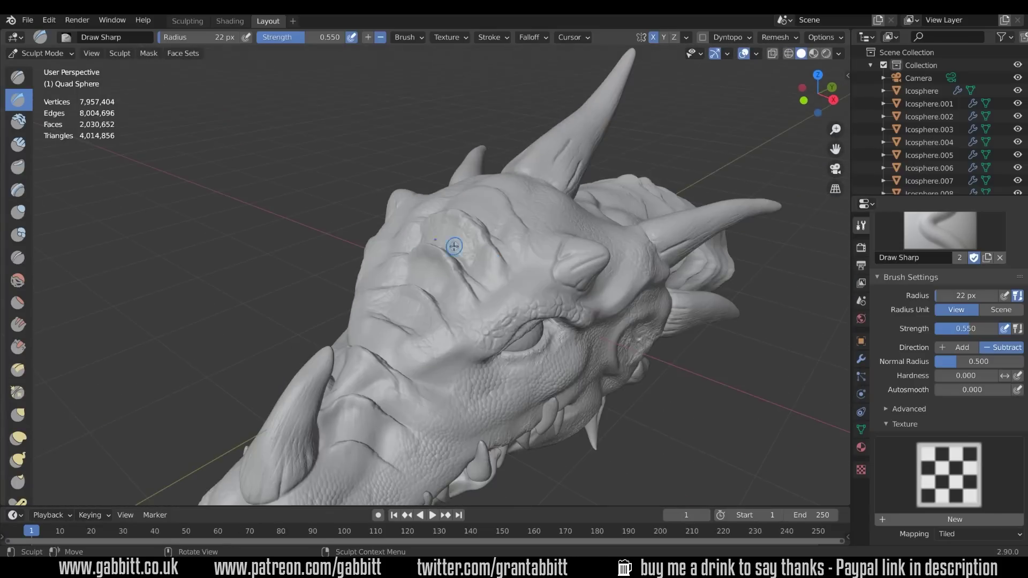
{"action": "middle_click_drag", "start_coordinate": [454, 246], "coordinate": [557, 363]}
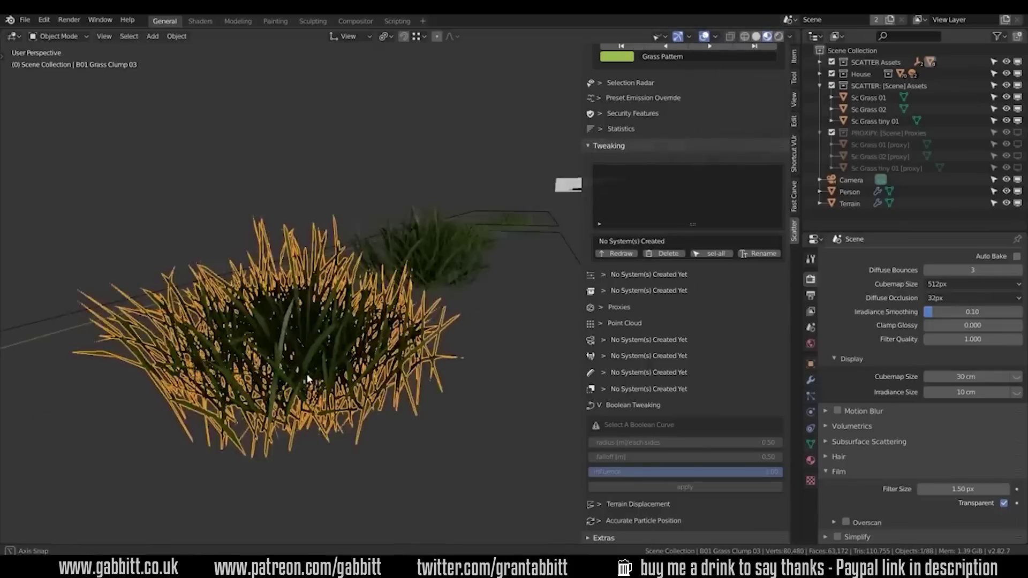
{"action": "key", "text": "alt+a"}
{"action": "middle_click_drag", "start_coordinate": [417, 355], "coordinate": [480, 308]}
{"action": "left_click", "coordinate": [480, 308]}
{"action": "key", "text": "alt+a"}
{"action": "middle_click_drag", "start_coordinate": [514, 348], "coordinate": [363, 413]}
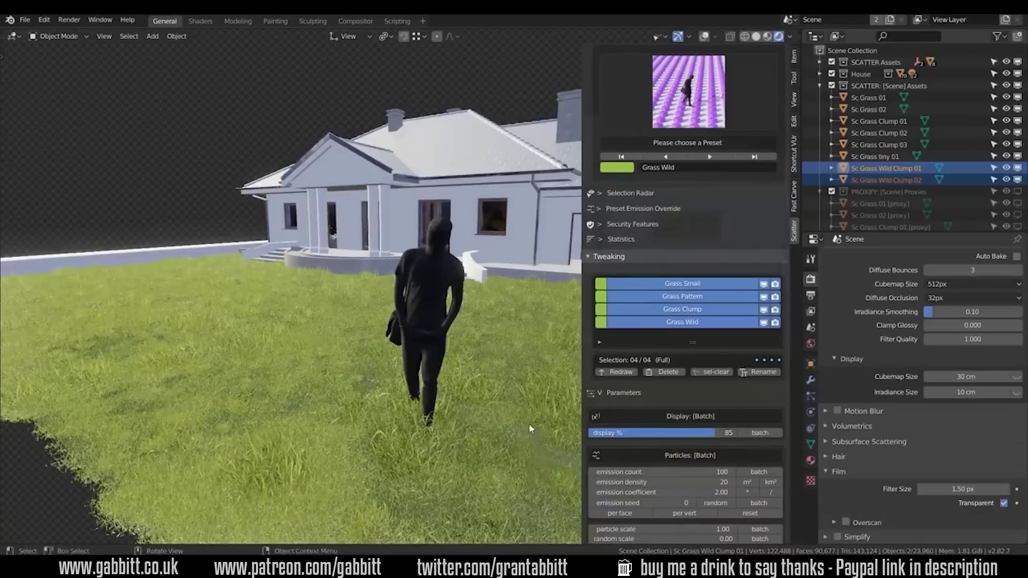
{"action": "middle_click_drag", "start_coordinate": [530, 428], "coordinate": [541, 417], "text": "shift"}
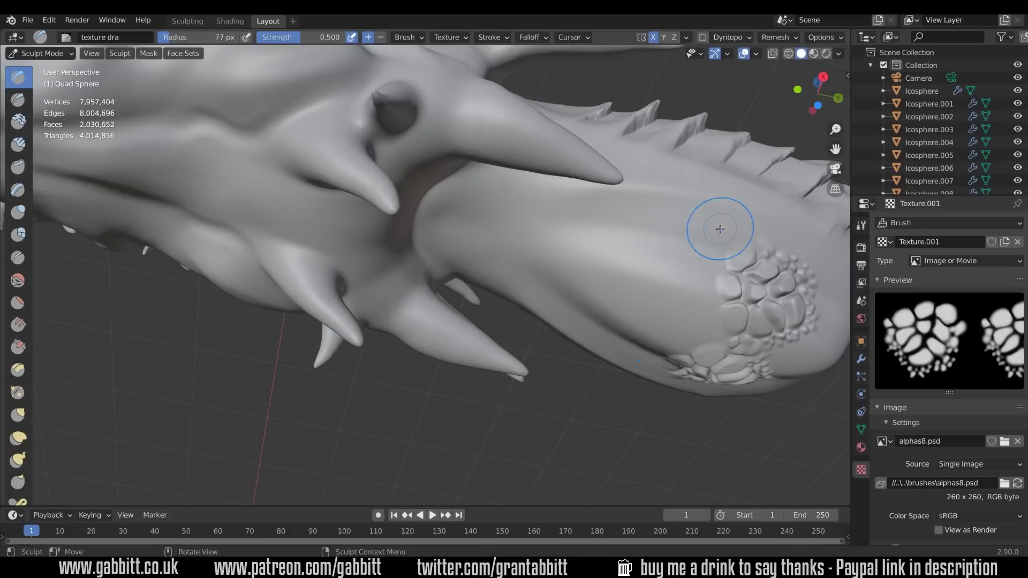
{"action": "middle_click_drag", "start_coordinate": [718, 230], "coordinate": [695, 343]}
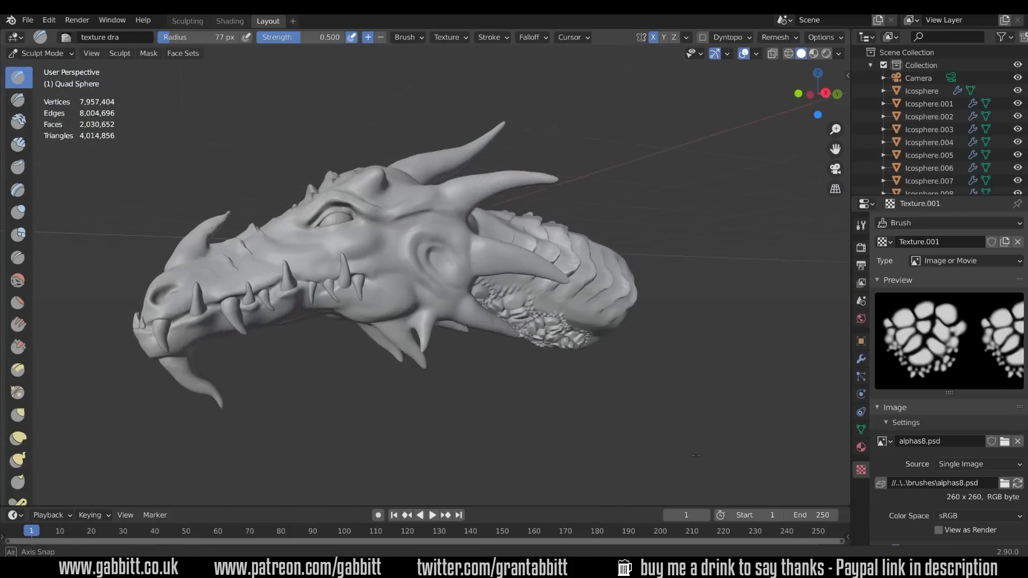
{"action": "scroll", "coordinate": [748, 420], "scroll_direction": "up", "scroll_amount": 5}
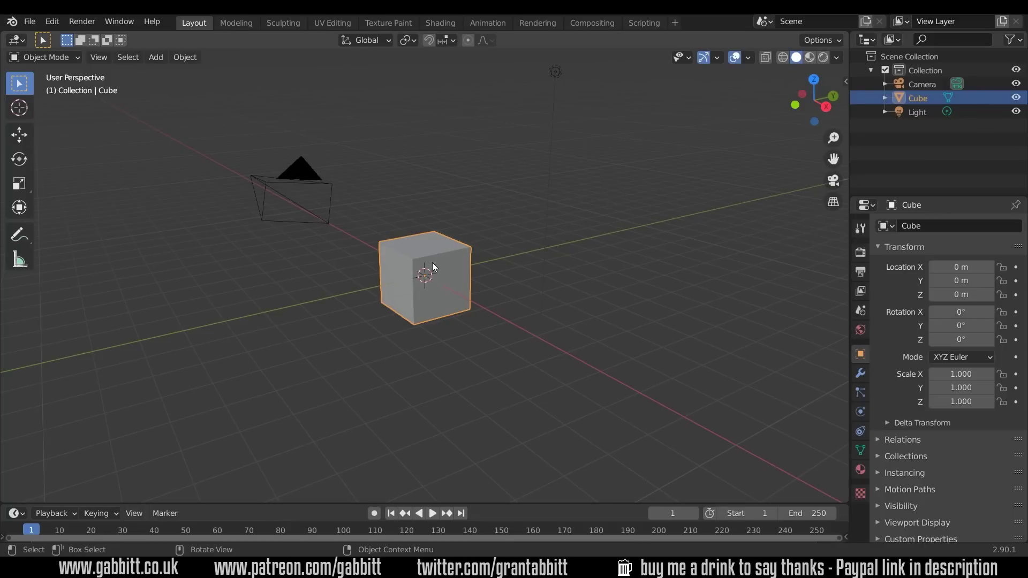
Add a Bevel modifier with 4 segments and a Subdivision Surface modifier to the cube.
{"action": "left_click", "coordinate": [860, 373]}
{"action": "left_click", "coordinate": [947, 225]}
{"action": "left_click", "coordinate": [734, 278]}
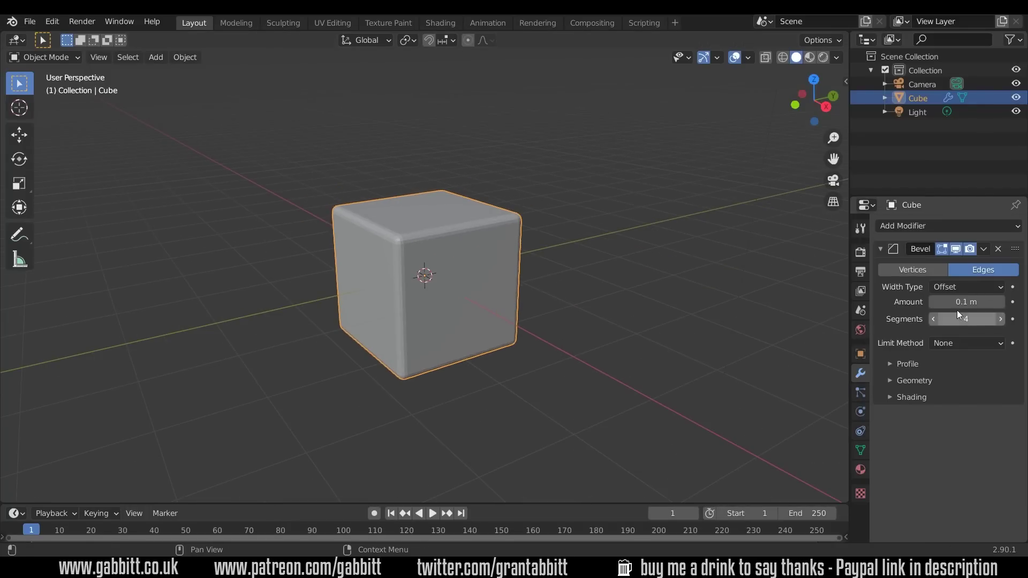
{"action": "right_click", "coordinate": [505, 284]}
{"action": "left_click", "coordinate": [916, 227]}
{"action": "key", "text": "Escape"}
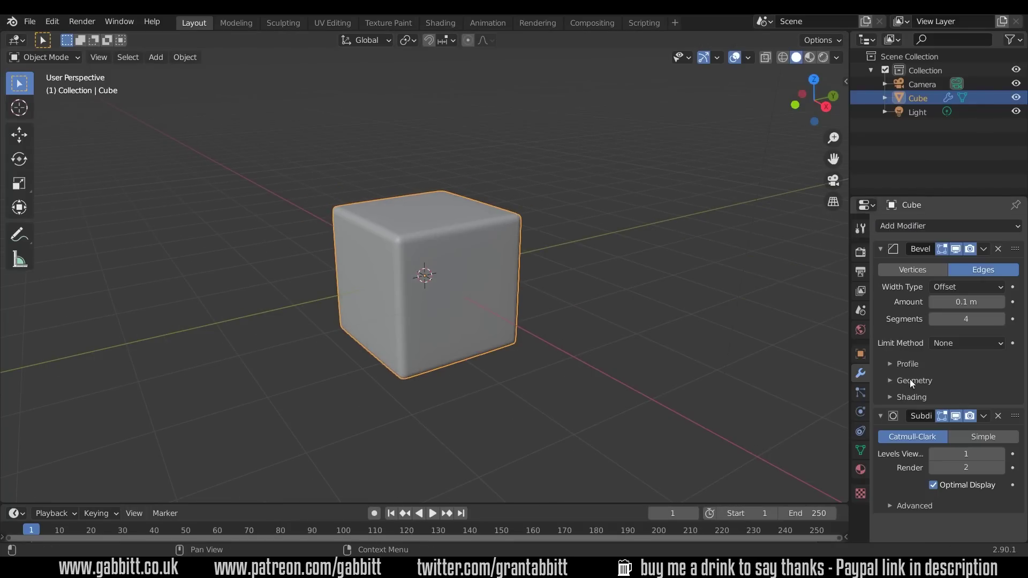
Set the cube's bevel amount to 0.04 m and its viewport subdivision level to 2.
{"action": "left_click", "coordinate": [930, 302]}
{"action": "left_click", "coordinate": [931, 302]}
{"action": "left_click", "coordinate": [931, 302]}
{"action": "left_click", "coordinate": [931, 302]}
{"action": "left_click", "coordinate": [931, 302]}
{"action": "left_click", "coordinate": [931, 302]}
{"action": "left_click", "coordinate": [931, 302]}
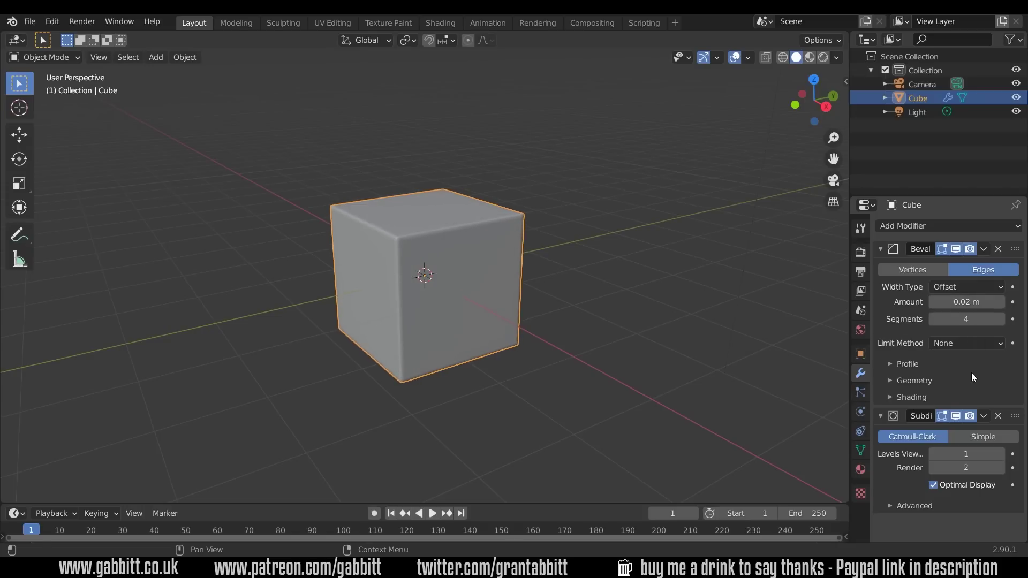
{"action": "left_click", "coordinate": [1001, 454]}
{"action": "left_click_drag", "start_coordinate": [1001, 302], "coordinate": [1003, 310]}
{"action": "left_click", "coordinate": [932, 303]}
{"action": "left_click", "coordinate": [932, 303]}
{"action": "middle_click_drag", "start_coordinate": [621, 321], "coordinate": [631, 325]}
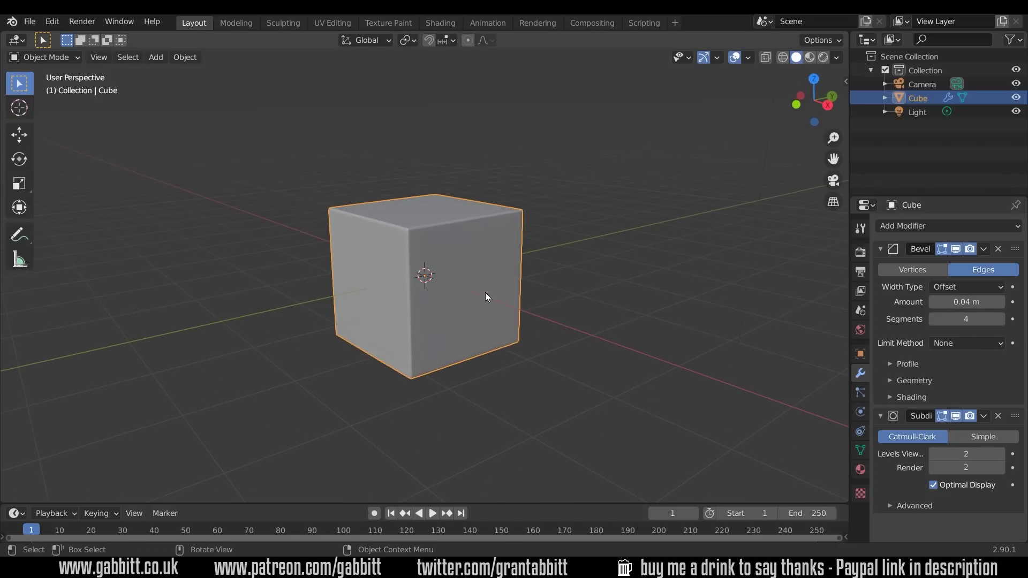
Add a UV sphere overlapping the cube's upper corner and give it a level 2 Subdivision Surface modifier.
{"action": "key", "text": "shift+a"}
{"action": "mouse_move", "coordinate": [428, 276]}
{"action": "left_click", "coordinate": [548, 316]}
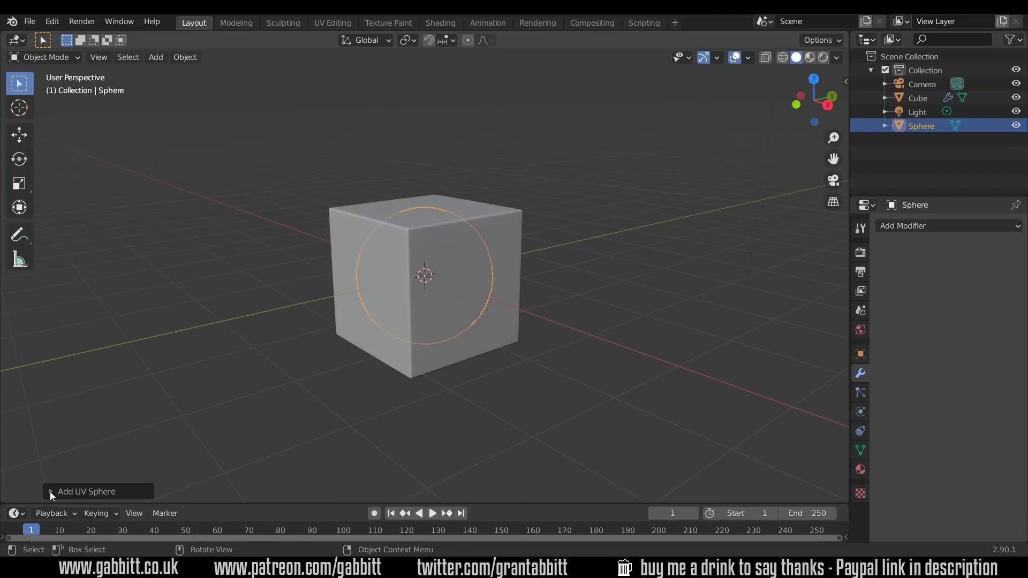
{"action": "key", "text": "g"}
{"action": "left_click", "coordinate": [537, 254]}
{"action": "key", "text": "ctrl+2"}
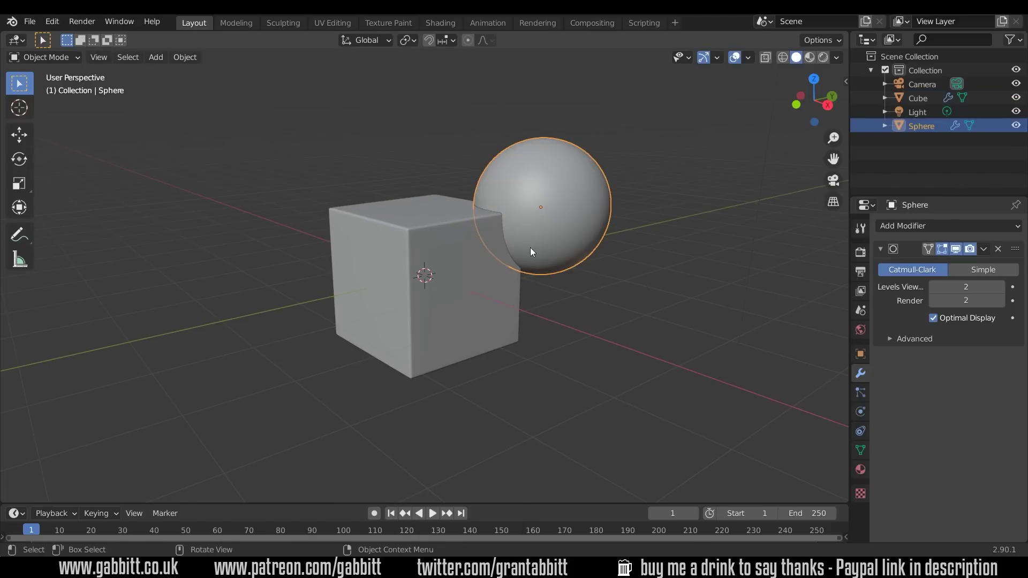
Add a Boolean Difference modifier to the cube with the sphere as its object.
{"action": "left_click", "coordinate": [500, 253]}
{"action": "left_click", "coordinate": [910, 226]}
{"action": "left_click", "coordinate": [757, 284]}
{"action": "left_click", "coordinate": [881, 249]}
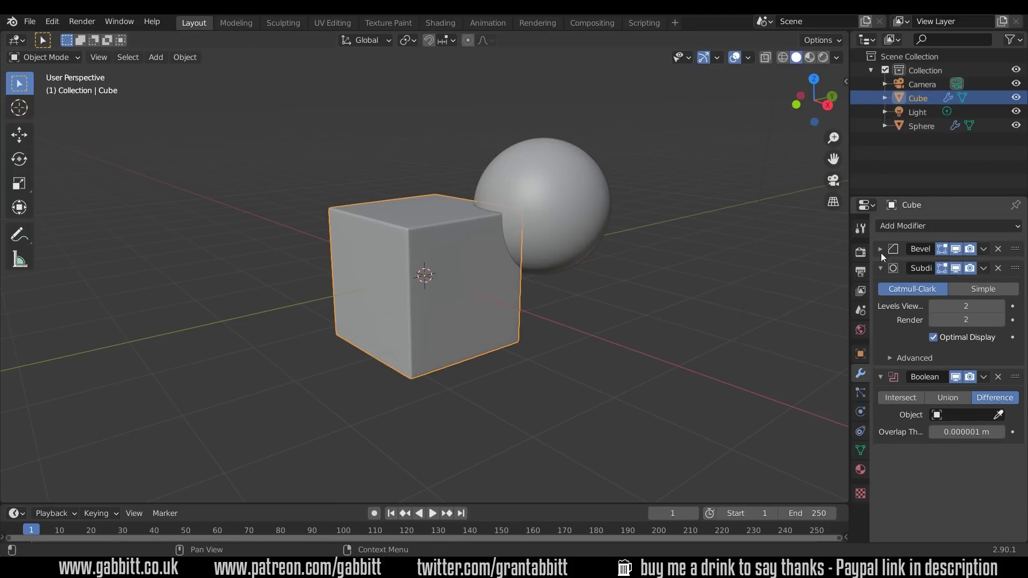
{"action": "left_click", "coordinate": [880, 269]}
{"action": "left_click", "coordinate": [605, 194]}
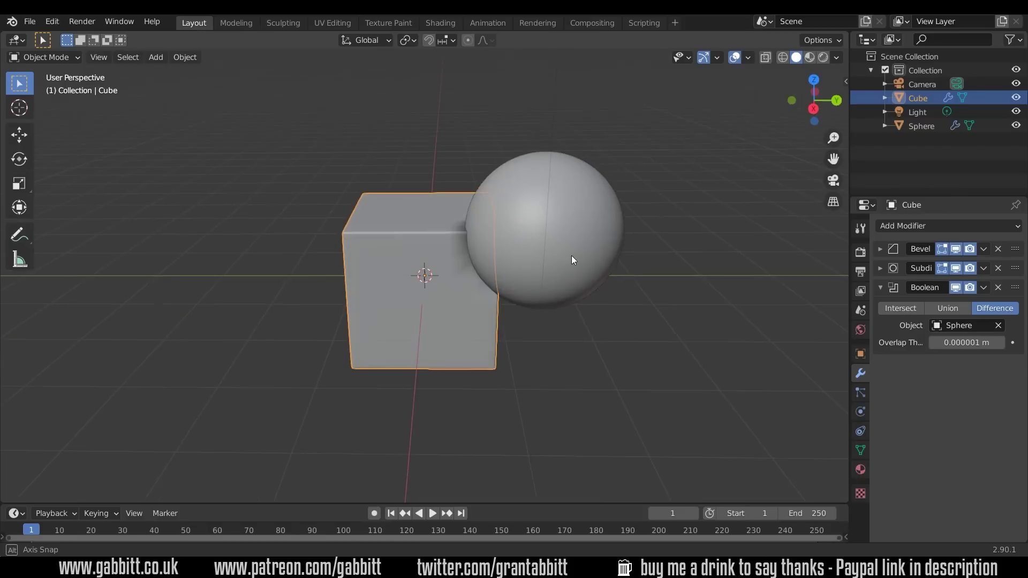
Set the sphere's viewport display to Bounds.
{"action": "middle_click_drag", "start_coordinate": [605, 194], "coordinate": [669, 239]}
{"action": "left_click", "coordinate": [670, 239]}
{"action": "left_click", "coordinate": [860, 354]}
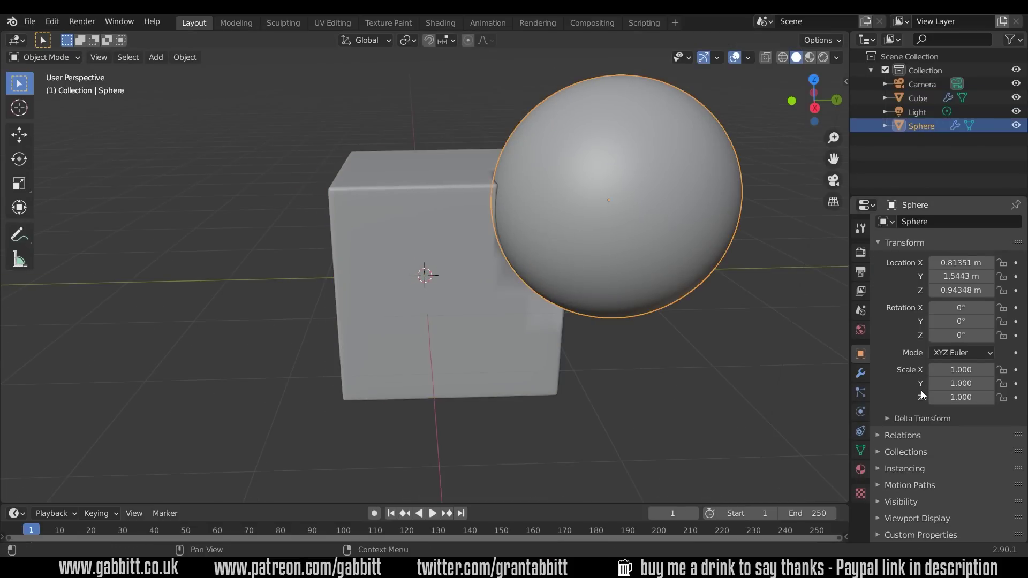
{"action": "left_click", "coordinate": [917, 518]}
{"action": "scroll", "coordinate": [953, 449], "scroll_direction": "down", "scroll_amount": 6}
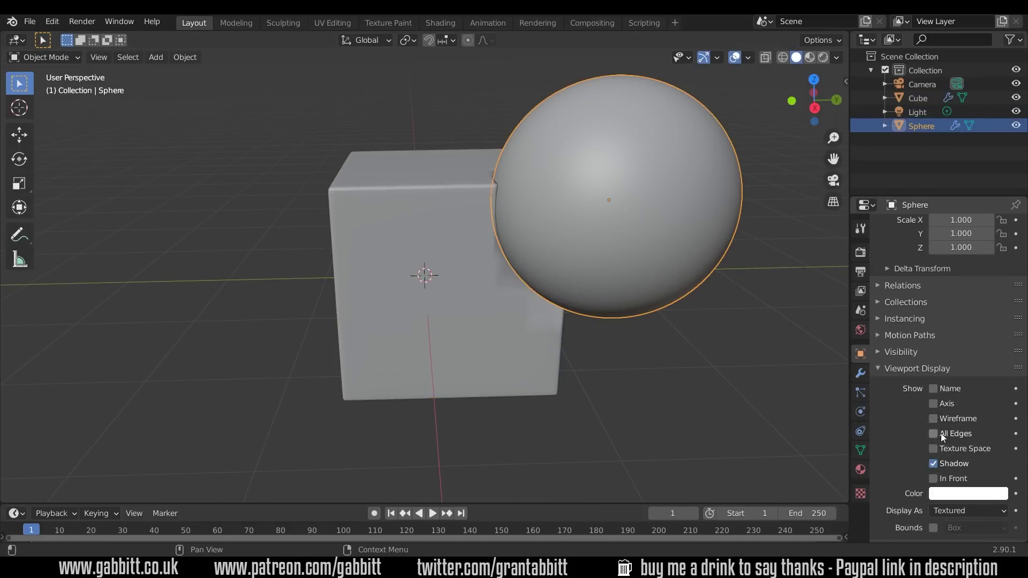
{"action": "left_click", "coordinate": [964, 510]}
{"action": "left_click", "coordinate": [956, 474]}
Move the sphere cutter further into the cube's upper corner.
{"action": "key", "text": "g"}
{"action": "left_click", "coordinate": [621, 321]}
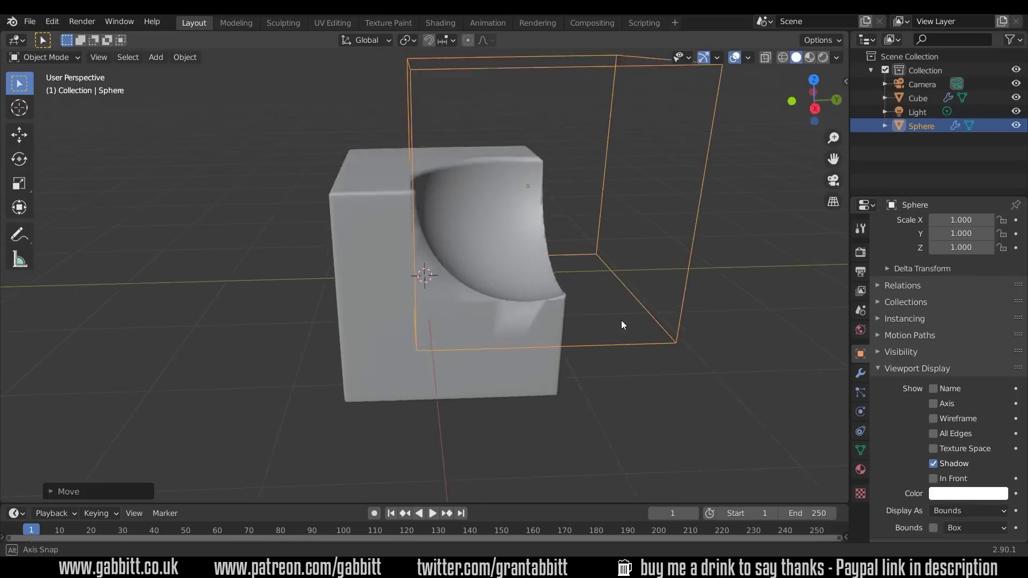
{"action": "middle_click_drag", "start_coordinate": [621, 321], "coordinate": [644, 337]}
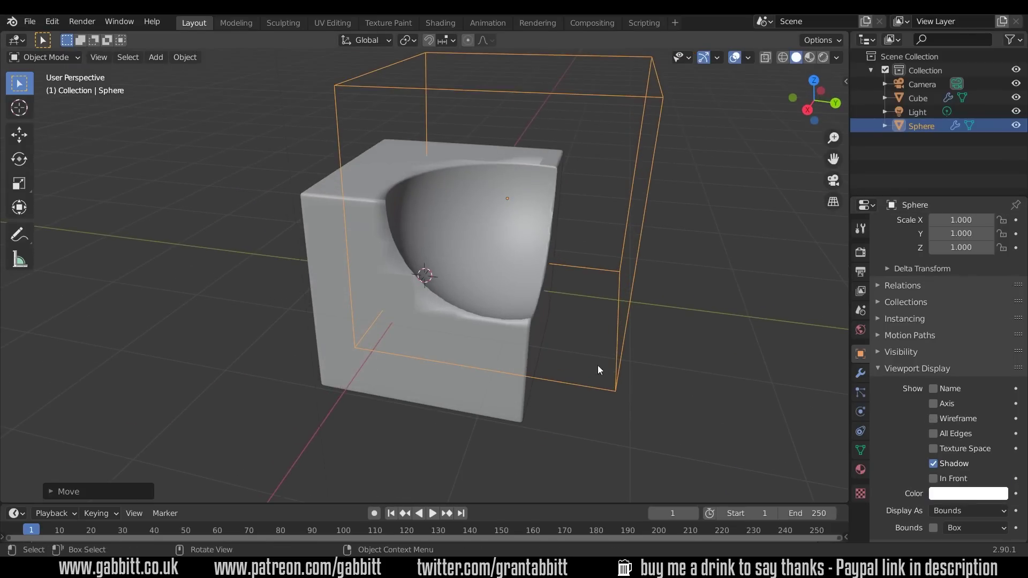
Duplicate the sphere cutter and place the copy at the cube's opposite lower corner.
{"action": "middle_click_drag", "start_coordinate": [598, 369], "coordinate": [477, 369]}
{"action": "key", "text": "shift+d"}
{"action": "left_click", "coordinate": [513, 385]}
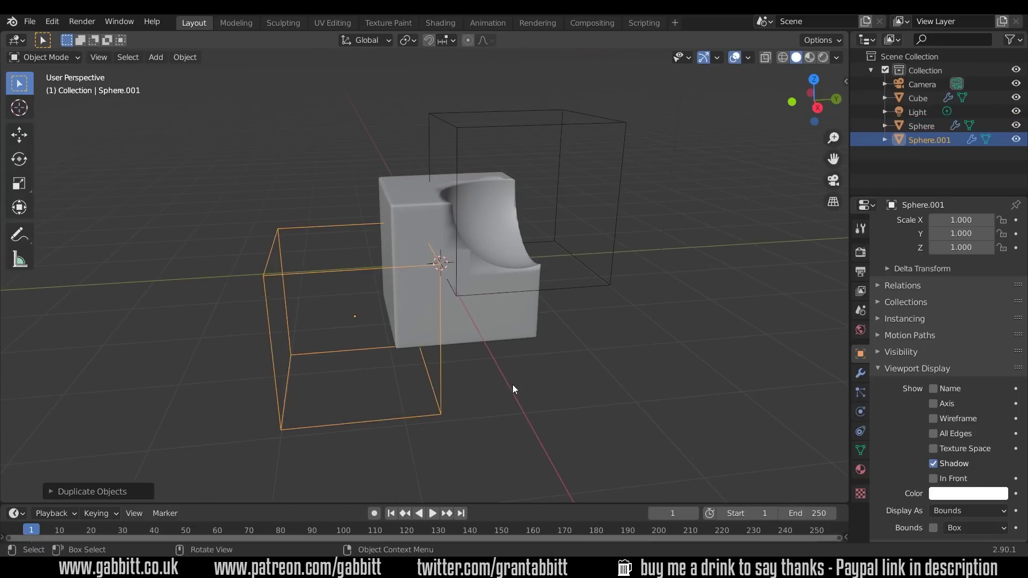
Add a second Boolean Difference modifier to the cube with Sphere.001 as its object.
{"action": "left_click", "coordinate": [497, 340]}
{"action": "left_click", "coordinate": [860, 373]}
{"action": "left_click", "coordinate": [913, 229]}
{"action": "left_click", "coordinate": [765, 285]}
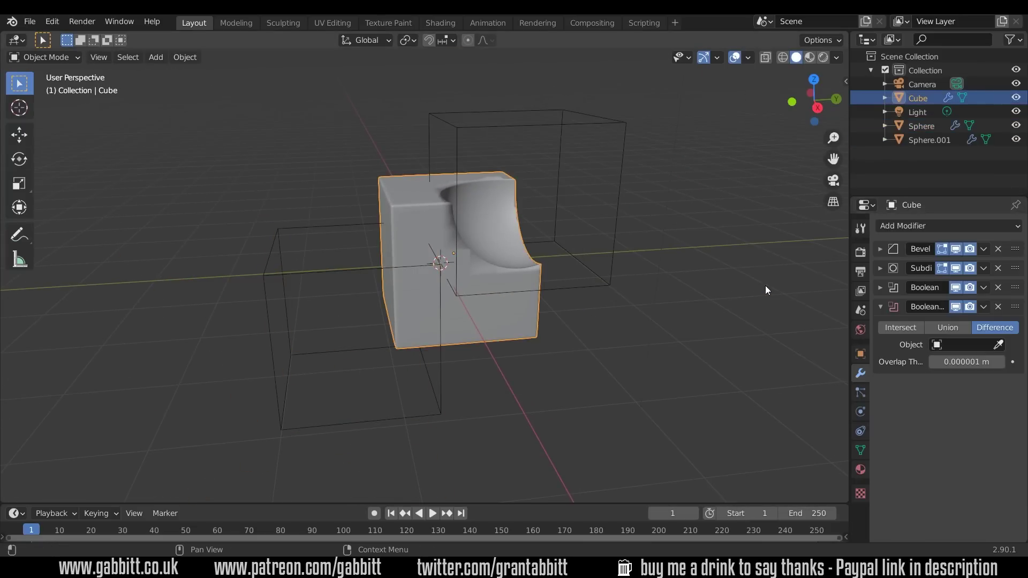
{"action": "left_click", "coordinate": [997, 344]}
{"action": "left_click", "coordinate": [442, 382]}
Move the cube relative to the two sphere cutters to change the carved areas.
{"action": "mouse_move", "coordinate": [452, 383]}
{"action": "middle_mouse_down"}
{"action": "mouse_move", "coordinate": [480, 347]}
{"action": "mouse_move", "coordinate": [438, 346]}
{"action": "mouse_move", "coordinate": [453, 379]}
{"action": "middle_mouse_up"}
{"action": "key", "text": "g"}
{"action": "left_click", "coordinate": [472, 356]}
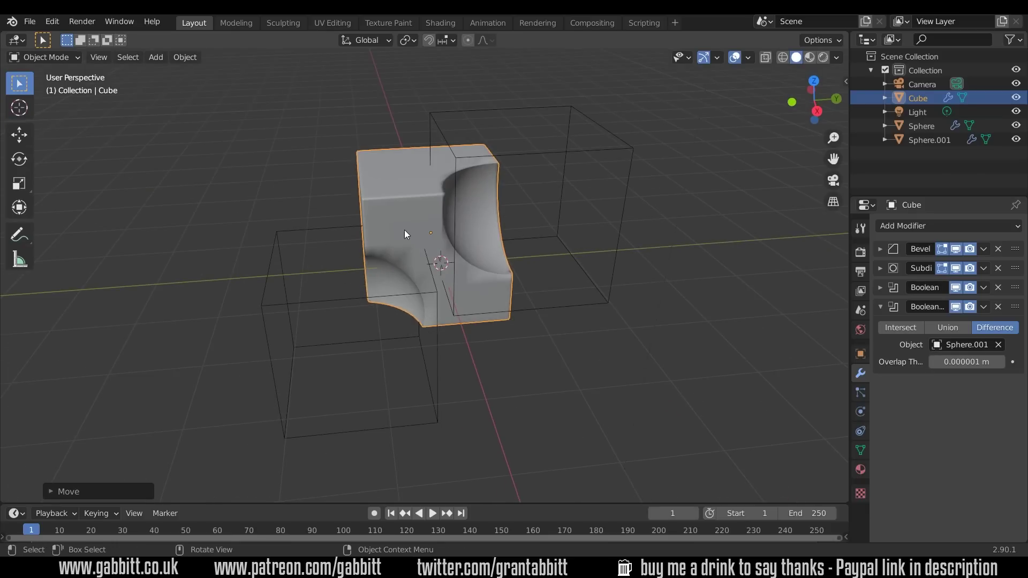
Add a loop cut to the cube in Edit Mode and return to Object Mode.
{"action": "key", "text": "Tab"}
{"action": "left_click", "coordinate": [475, 242]}
{"action": "right_click", "coordinate": [474, 242]}
{"action": "key", "text": "ctrl+r"}
{"action": "middle_click_drag", "start_coordinate": [475, 242], "coordinate": [348, 350]}
{"action": "right_click", "coordinate": [474, 242]}
{"action": "key", "text": "Tab"}
Move Sphere.001 to reposition its cut at the bottom of the cube.
{"action": "left_click", "coordinate": [348, 350]}
{"action": "key", "text": "g"}
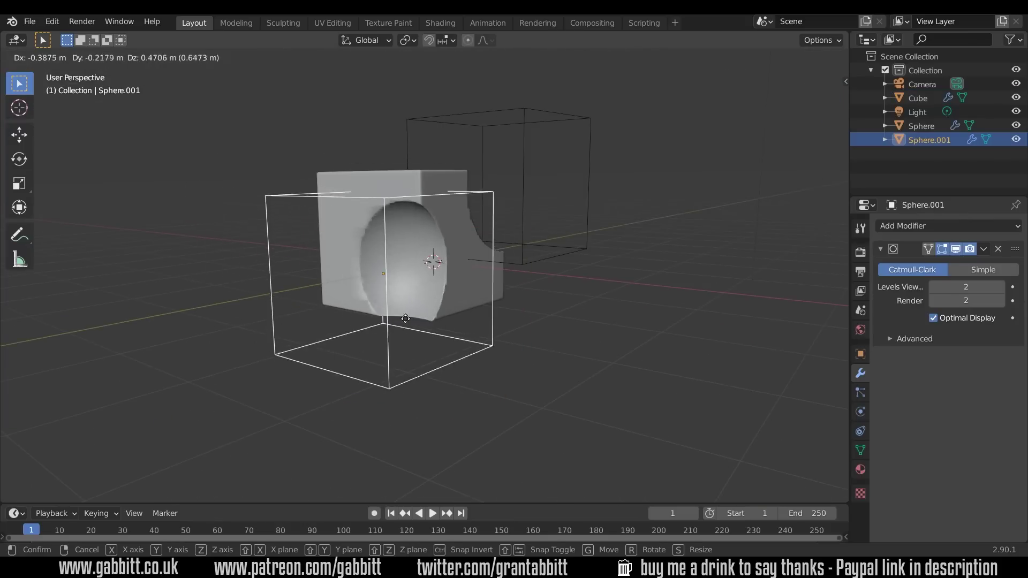
{"action": "left_click", "coordinate": [574, 341]}
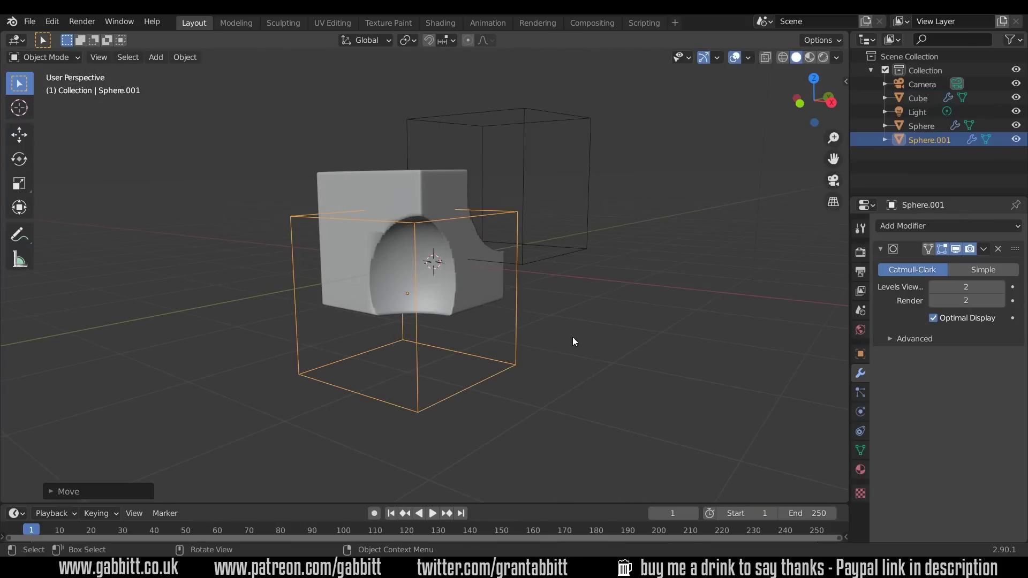
Duplicate the sphere cutter beside another corner of the cube and assign Sphere.002 to a third Boolean Difference modifier.
{"action": "middle_click_drag", "start_coordinate": [395, 238], "coordinate": [420, 278]}
{"action": "key", "text": "shift+d"}
{"action": "left_click", "coordinate": [396, 246]}
{"action": "left_click", "coordinate": [921, 225]}
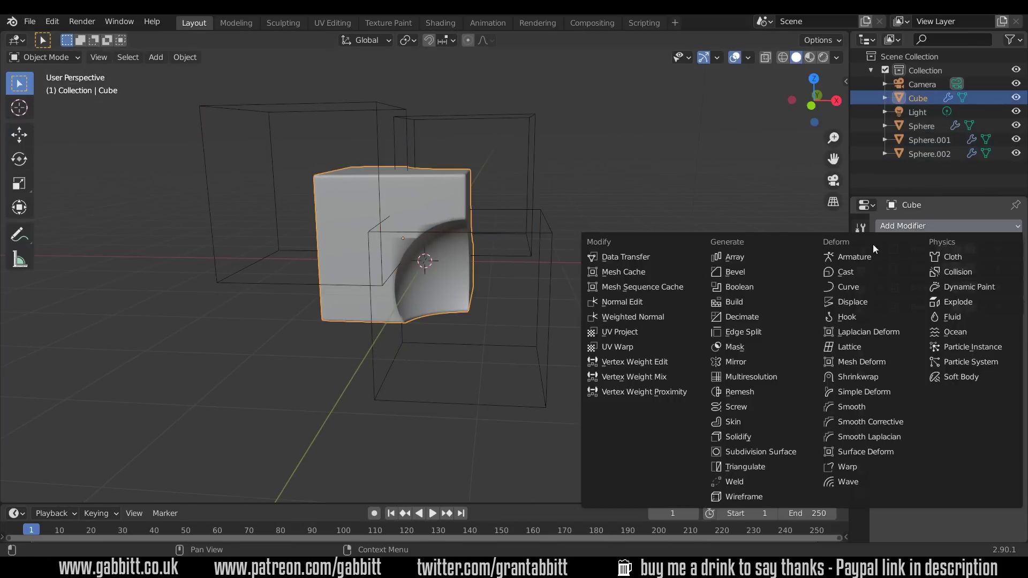
{"action": "left_click", "coordinate": [733, 287]}
{"action": "left_click", "coordinate": [286, 288]}
Move Sphere.002 into the cube's upper corner to carve it.
{"action": "left_click", "coordinate": [314, 322]}
{"action": "key", "text": "g"}
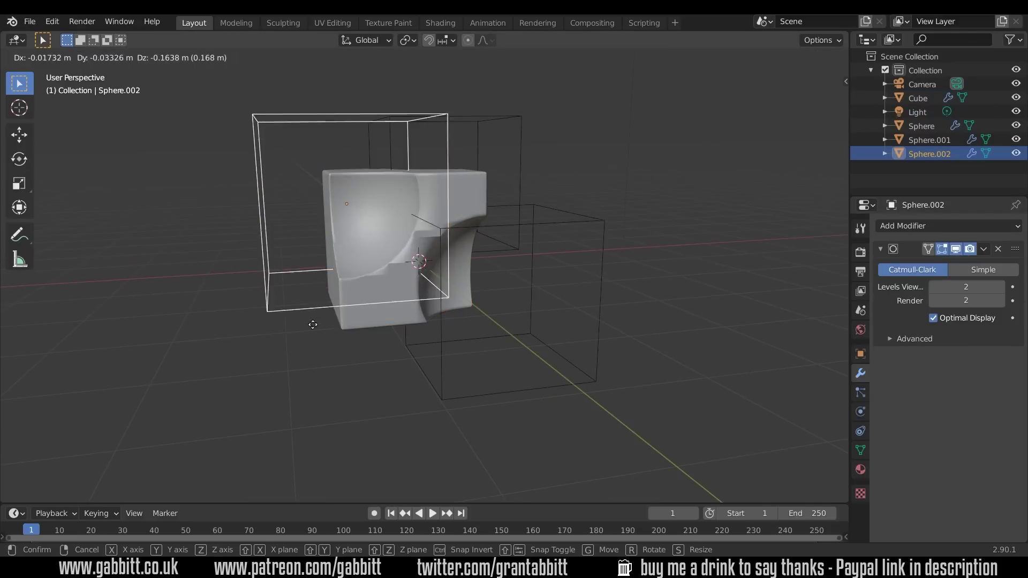
{"action": "left_click", "coordinate": [296, 361]}
{"action": "middle_click_drag", "start_coordinate": [296, 361], "coordinate": [366, 309]}
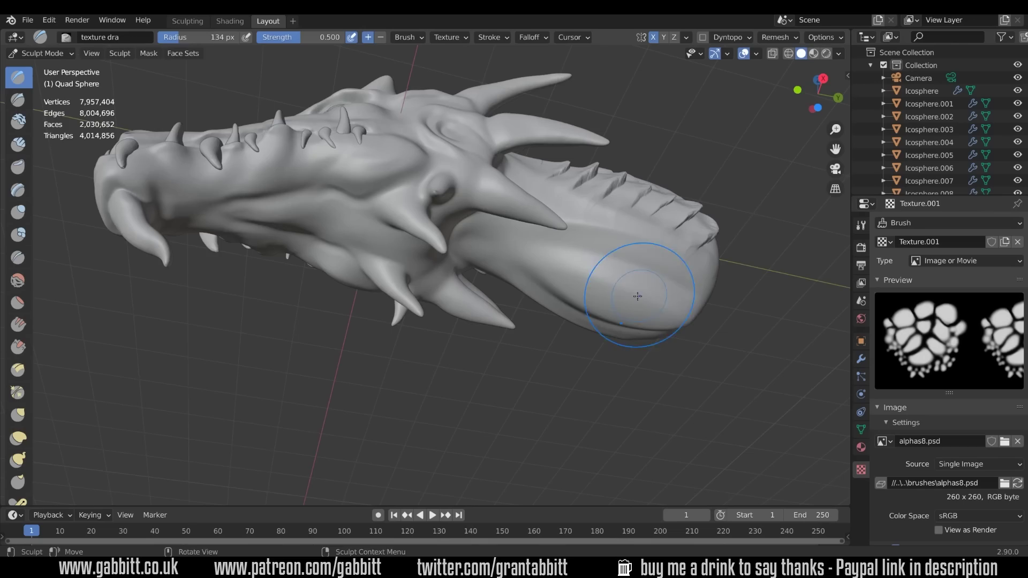
Sculpt rocky scales along the underside of the dragon's neck with the texture dra brush and the alphas8.psd texture.
{"action": "left_click_drag", "start_coordinate": [649, 286], "coordinate": [637, 327]}
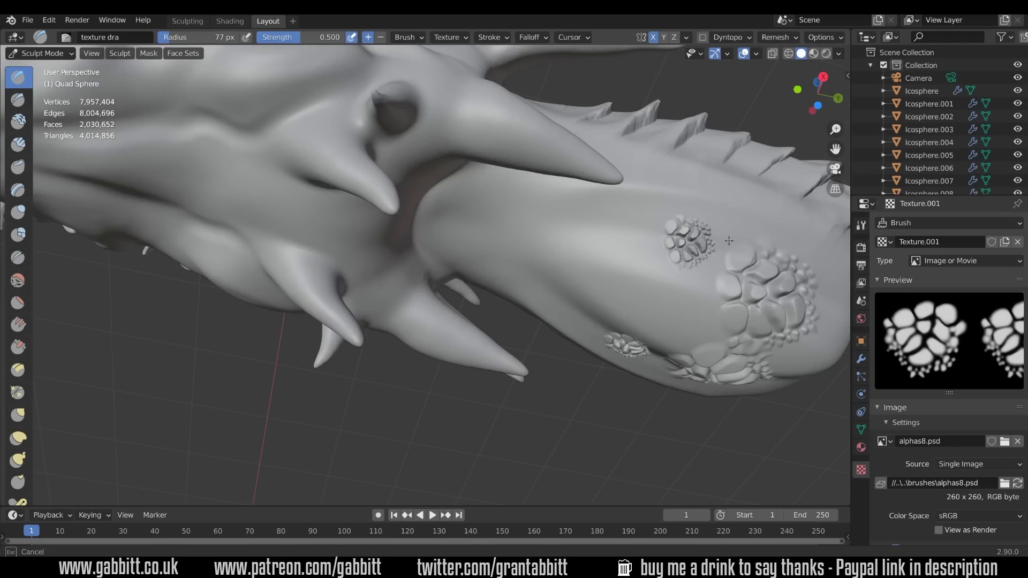
{"action": "left_click_drag", "start_coordinate": [696, 214], "coordinate": [669, 289]}
{"action": "left_click_drag", "start_coordinate": [536, 214], "coordinate": [643, 364]}
{"action": "mouse_move", "coordinate": [653, 356]}
{"action": "middle_mouse_down"}
{"action": "mouse_move", "coordinate": [688, 448]}
{"action": "mouse_move", "coordinate": [509, 214]}
{"action": "mouse_move", "coordinate": [453, 121]}
{"action": "mouse_move", "coordinate": [482, 187]}
{"action": "mouse_move", "coordinate": [535, 241]}
{"action": "middle_mouse_up"}
{"action": "scroll", "coordinate": [481, 187], "scroll_direction": "down", "scroll_amount": 5}
Load the fine reptile-scale image feb70a3437...ea9785d.jpg from the brushes folder as a new brush texture.
{"action": "left_click", "coordinate": [861, 225]}
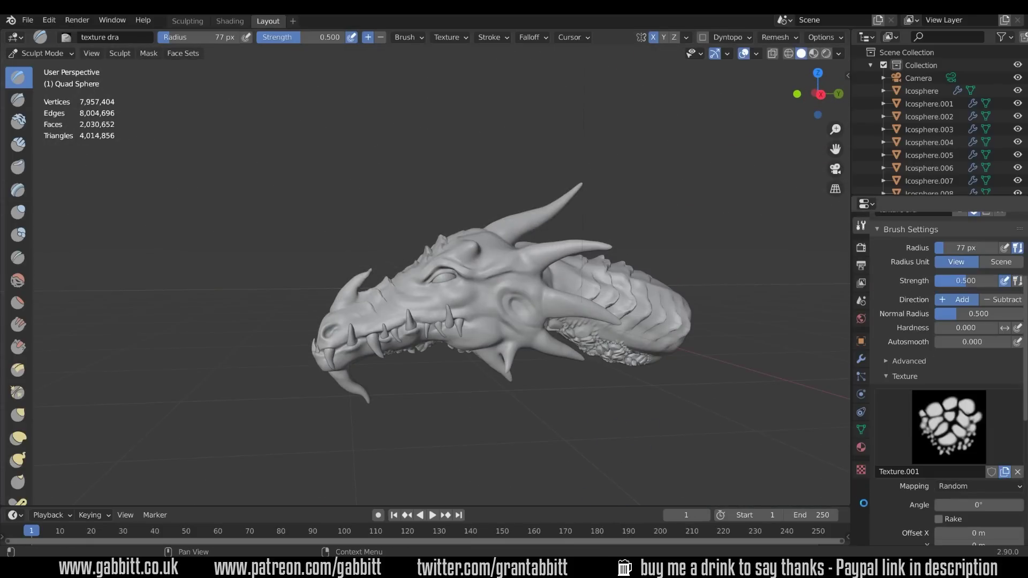
{"action": "left_click", "coordinate": [861, 469]}
{"action": "left_click", "coordinate": [989, 436]}
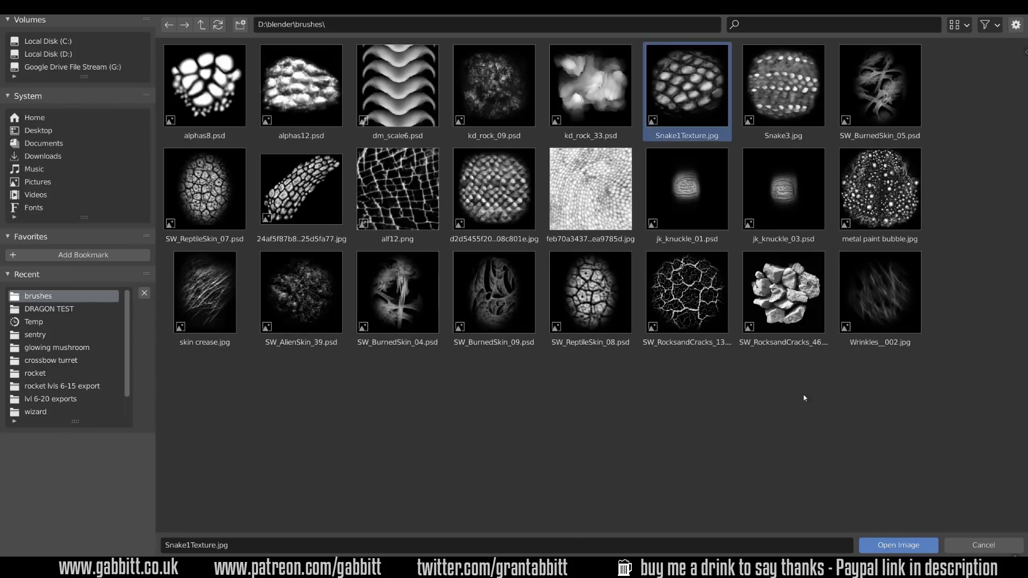
{"action": "double_click", "coordinate": [591, 189]}
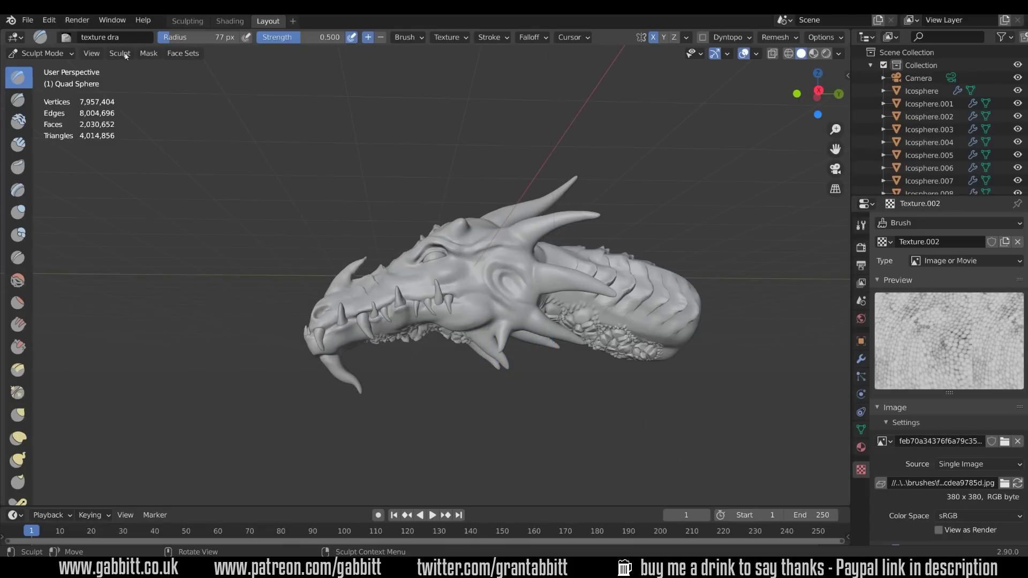
{"action": "left_click", "coordinate": [119, 53]}
Set the texture dra brush strength to 0.2.
{"action": "scroll", "coordinate": [631, 222], "scroll_direction": "up", "scroll_amount": 6}
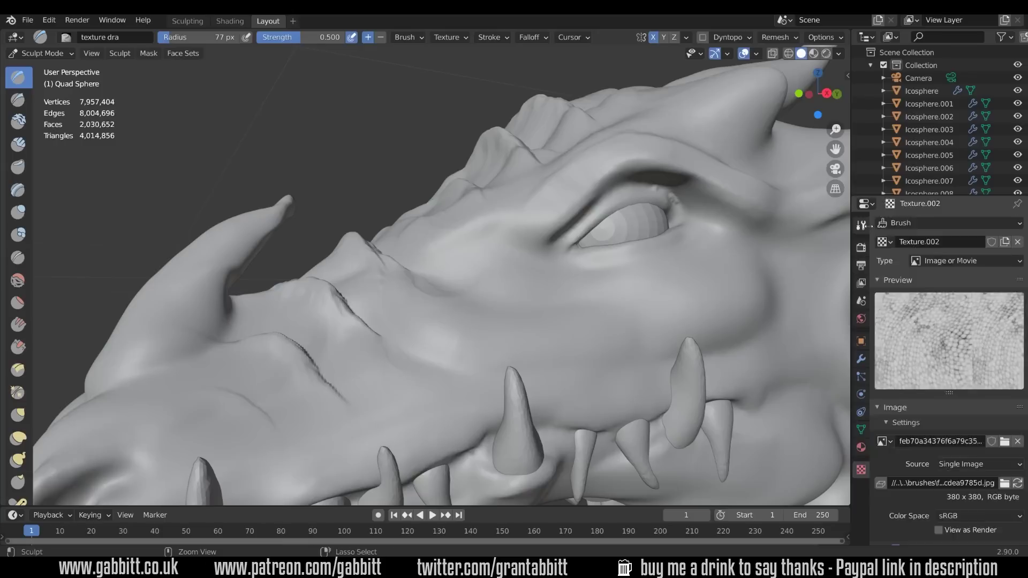
{"action": "left_click", "coordinate": [862, 225]}
{"action": "left_click", "coordinate": [939, 415]}
{"action": "type", "text": ".2"}
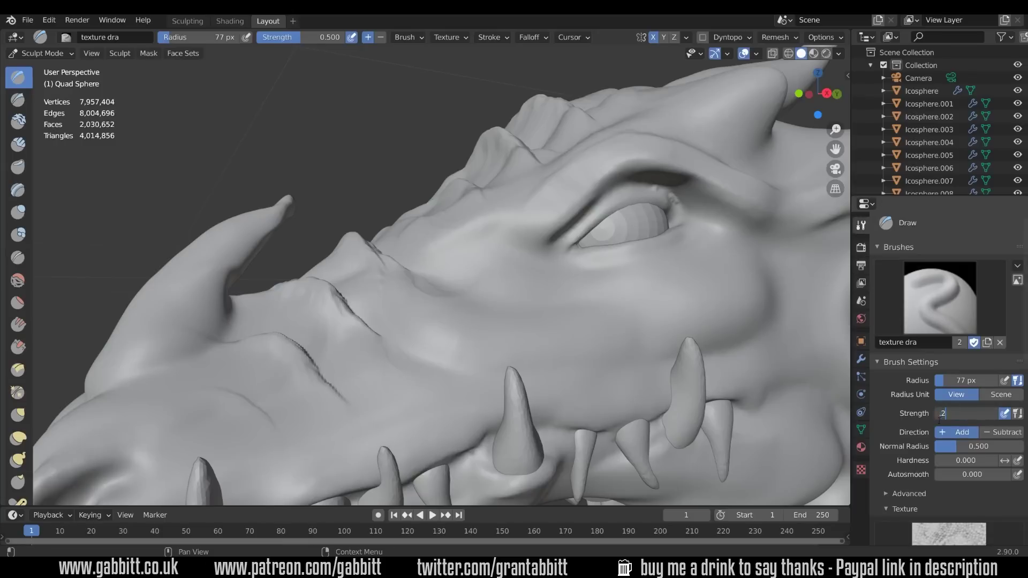
Sculpt the fine scale texture over the dragon's snout, cheek and jaw with the texture dra brush.
{"action": "scroll", "coordinate": [645, 312], "scroll_direction": "down", "scroll_amount": 4}
{"action": "middle_click_drag", "start_coordinate": [644, 311], "coordinate": [684, 247]}
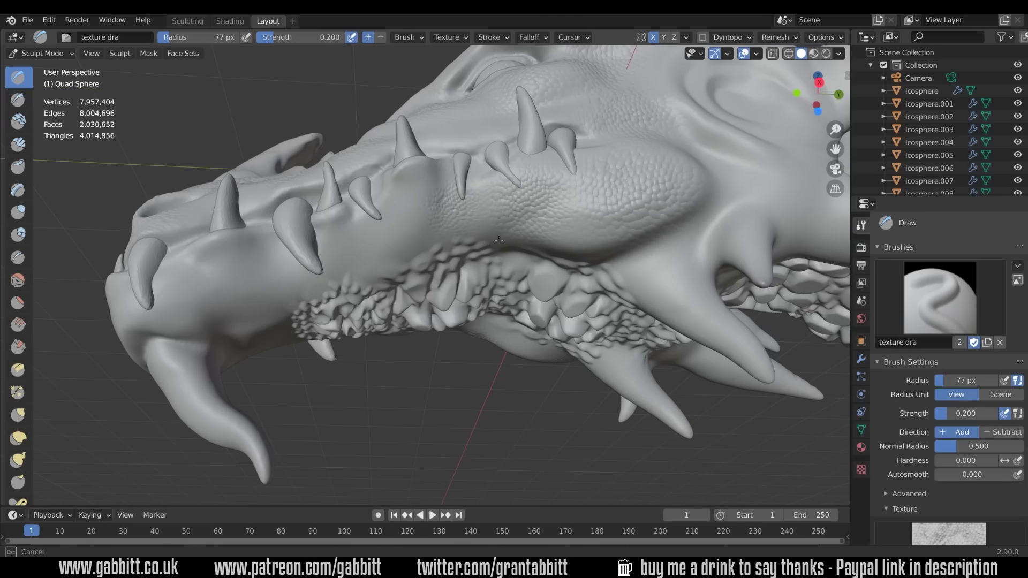
{"action": "mouse_move", "coordinate": [231, 282]}
{"action": "middle_mouse_down"}
{"action": "mouse_move", "coordinate": [627, 172]}
{"action": "mouse_move", "coordinate": [589, 268]}
{"action": "mouse_move", "coordinate": [424, 448]}
{"action": "mouse_move", "coordinate": [673, 375]}
{"action": "mouse_move", "coordinate": [544, 280]}
{"action": "mouse_move", "coordinate": [695, 348]}
{"action": "middle_mouse_up"}
{"action": "scroll", "coordinate": [942, 375], "scroll_direction": "down", "scroll_amount": 5}
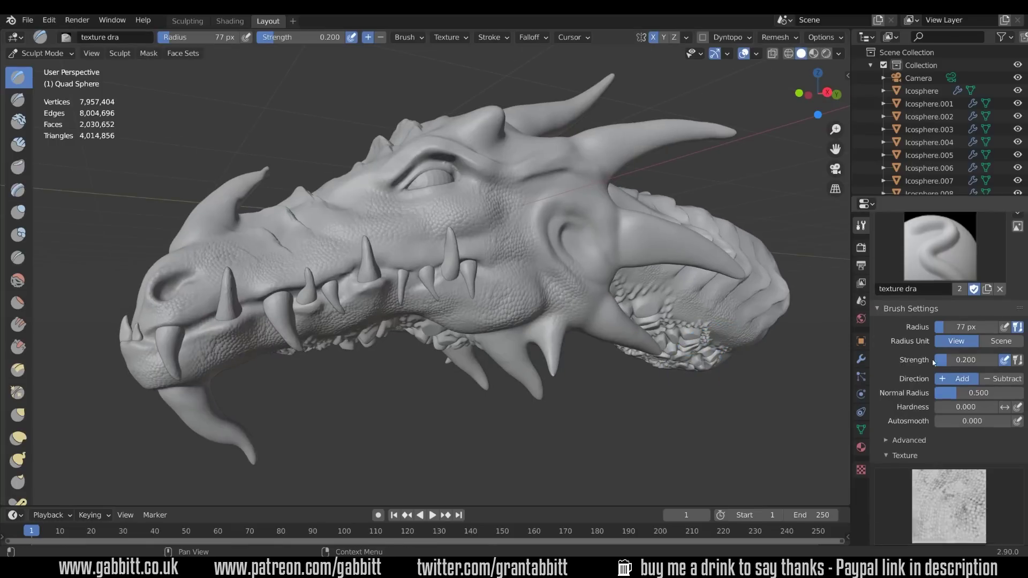
Open the texture settings of the texture dra brush.
{"action": "left_click", "coordinate": [861, 469]}
{"action": "left_click", "coordinate": [1003, 436]}
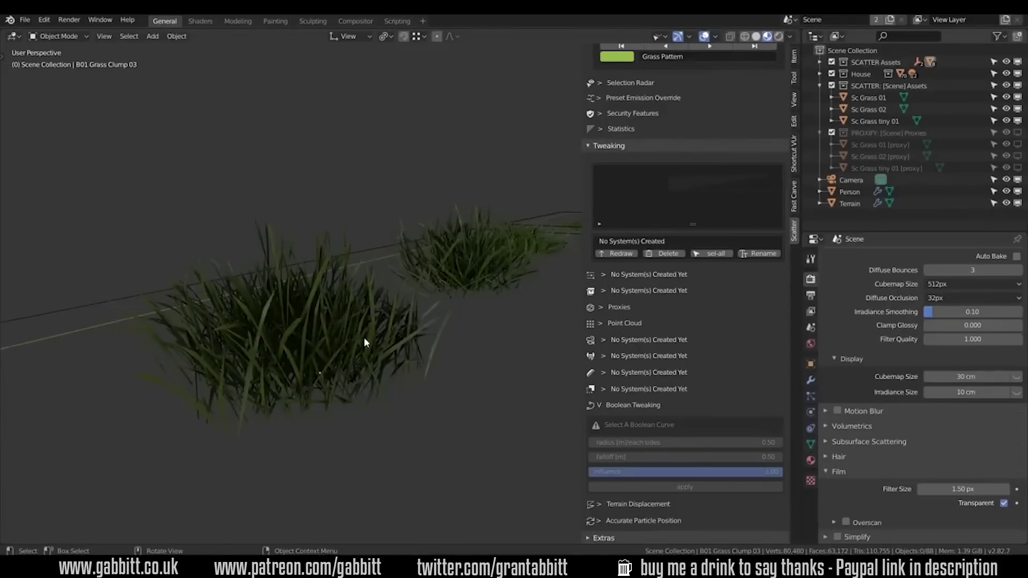
Examine the B01 Grass Clump 03 and B01 Grass tiny 01 assets up close.
{"action": "middle_click_drag", "start_coordinate": [364, 337], "coordinate": [458, 432]}
{"action": "left_click", "coordinate": [478, 286]}
{"action": "middle_click_drag", "start_coordinate": [478, 286], "coordinate": [362, 413]}
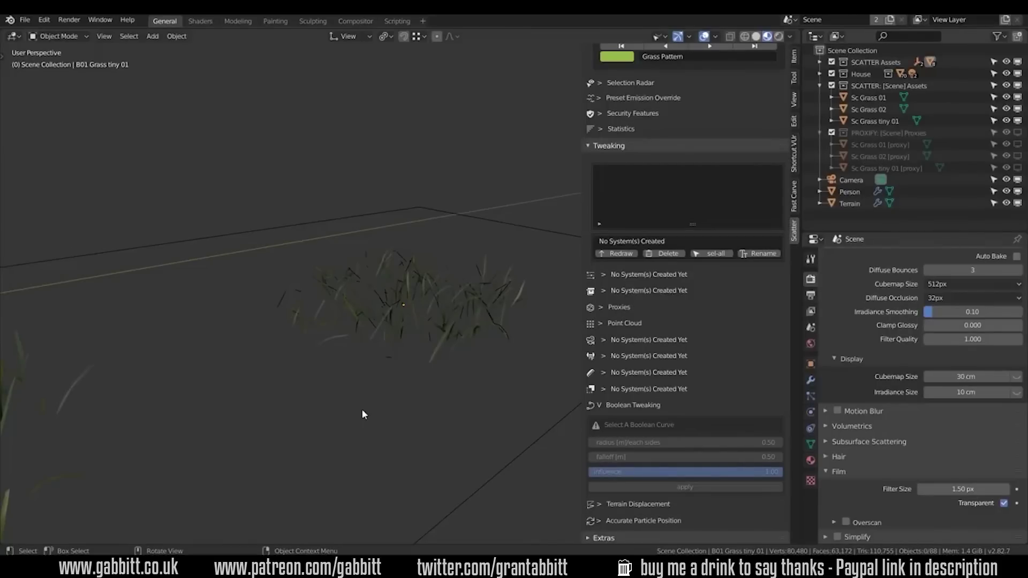
{"action": "key", "text": "KP_Divide"}
Select the Terrain around the house and pick a biome for it in the Biomes Manager.
{"action": "left_click", "coordinate": [430, 388]}
{"action": "scroll", "coordinate": [685, 268], "scroll_direction": "up", "scroll_amount": 8}
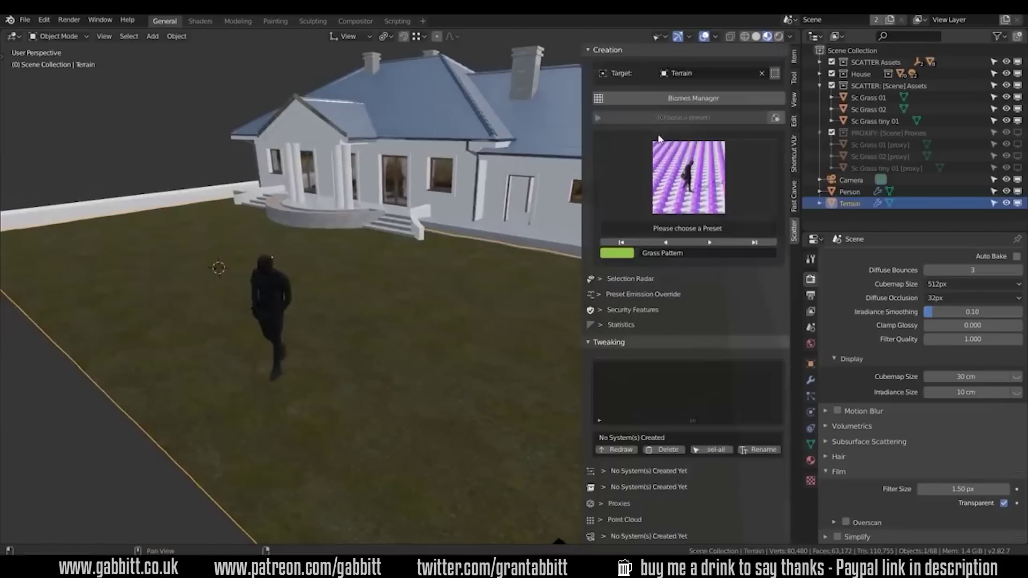
{"action": "left_click", "coordinate": [693, 98]}
{"action": "scroll", "coordinate": [280, 458], "scroll_direction": "down", "scroll_amount": 5}
{"action": "left_click", "coordinate": [122, 402]}
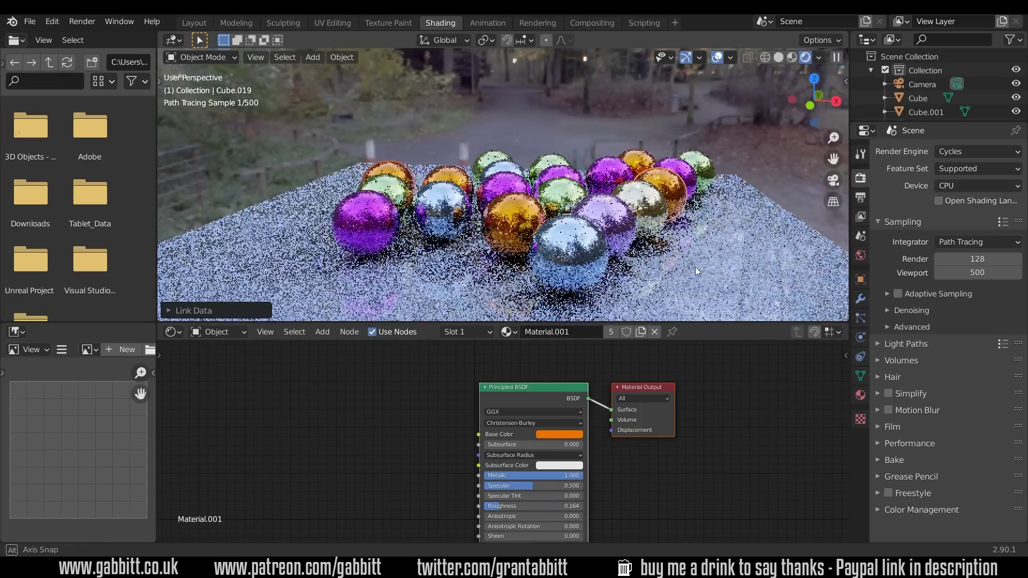
Enable Adaptive Sampling for the Cycles render and check the metallic spheres from several low angles.
{"action": "mouse_move", "coordinate": [658, 271]}
{"action": "middle_mouse_down"}
{"action": "mouse_move", "coordinate": [613, 250]}
{"action": "mouse_move", "coordinate": [631, 265]}
{"action": "middle_mouse_up"}
{"action": "left_click", "coordinate": [898, 293]}
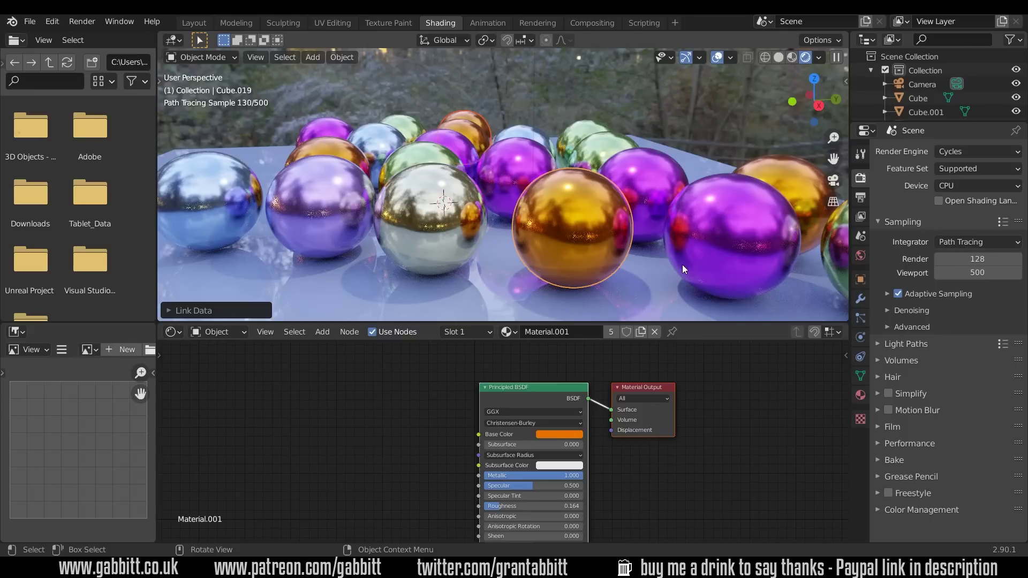
{"action": "mouse_move", "coordinate": [743, 253]}
{"action": "middle_mouse_down"}
{"action": "mouse_move", "coordinate": [648, 249]}
{"action": "mouse_move", "coordinate": [632, 256]}
{"action": "mouse_move", "coordinate": [696, 251]}
{"action": "mouse_move", "coordinate": [624, 251]}
{"action": "mouse_move", "coordinate": [589, 264]}
{"action": "middle_mouse_up"}
{"action": "middle_click_drag", "start_coordinate": [457, 265], "coordinate": [541, 262]}
{"action": "mouse_move", "coordinate": [471, 257]}
{"action": "middle_mouse_down"}
{"action": "mouse_move", "coordinate": [492, 269]}
{"action": "mouse_move", "coordinate": [515, 246]}
{"action": "middle_mouse_up"}
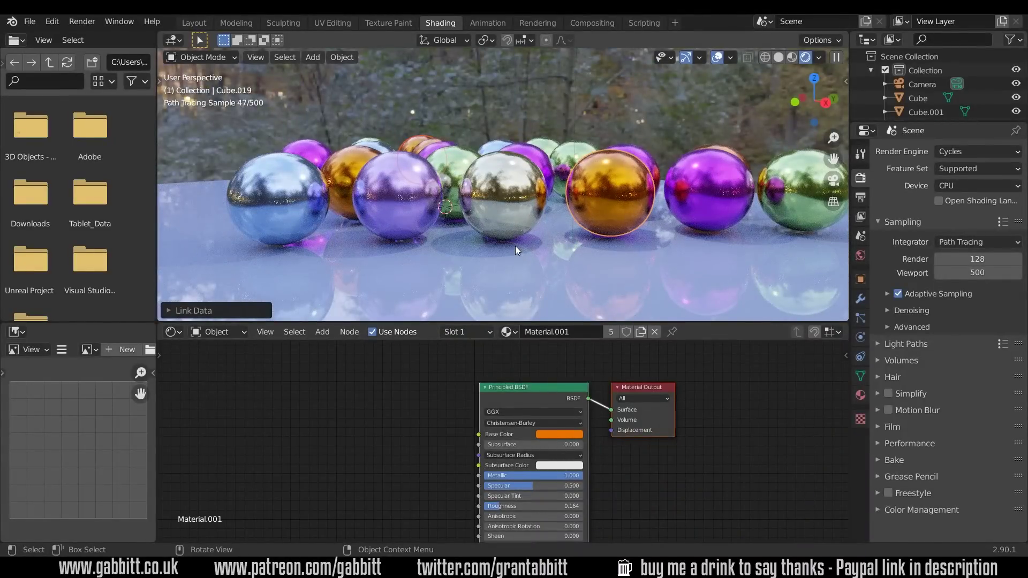
Add a mesh primitive beneath the shack while editing the flag object and shape it into a boat hull with pointed ends.
{"action": "key", "text": "n"}
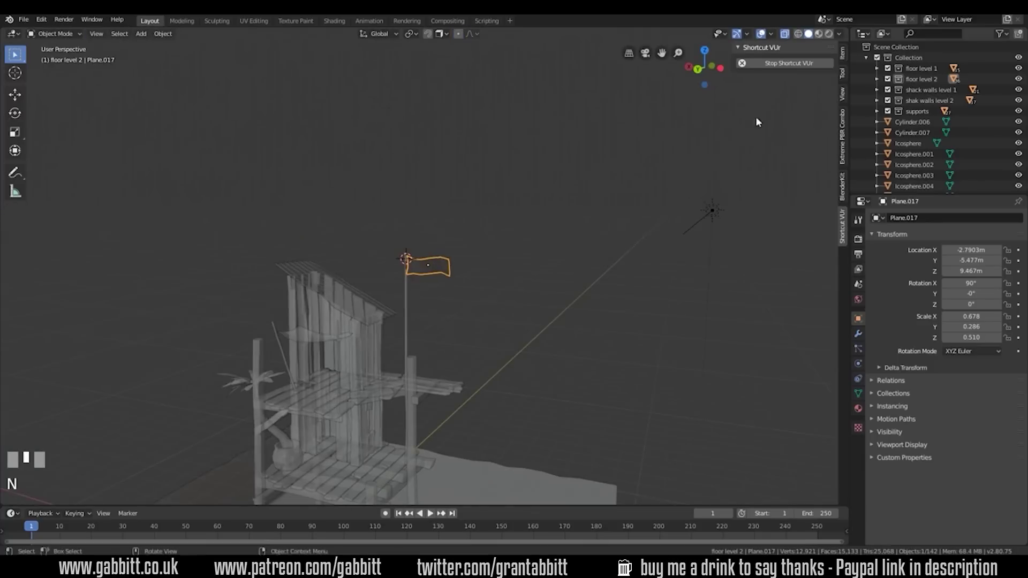
{"action": "middle_click_drag", "start_coordinate": [500, 263], "coordinate": [406, 402]}
{"action": "key", "text": "Tab"}
{"action": "key", "text": "shift+a"}
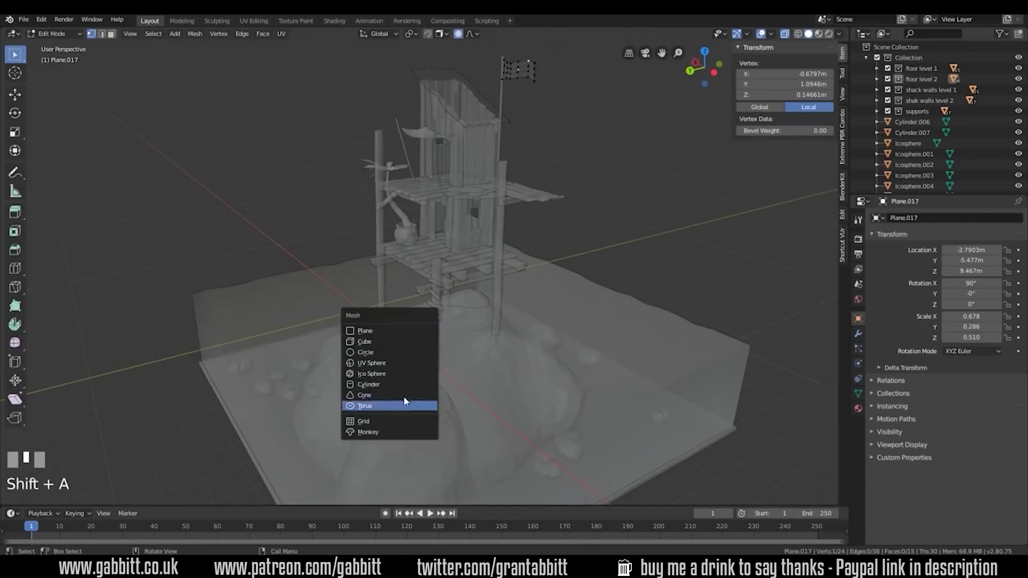
{"action": "left_click", "coordinate": [434, 355]}
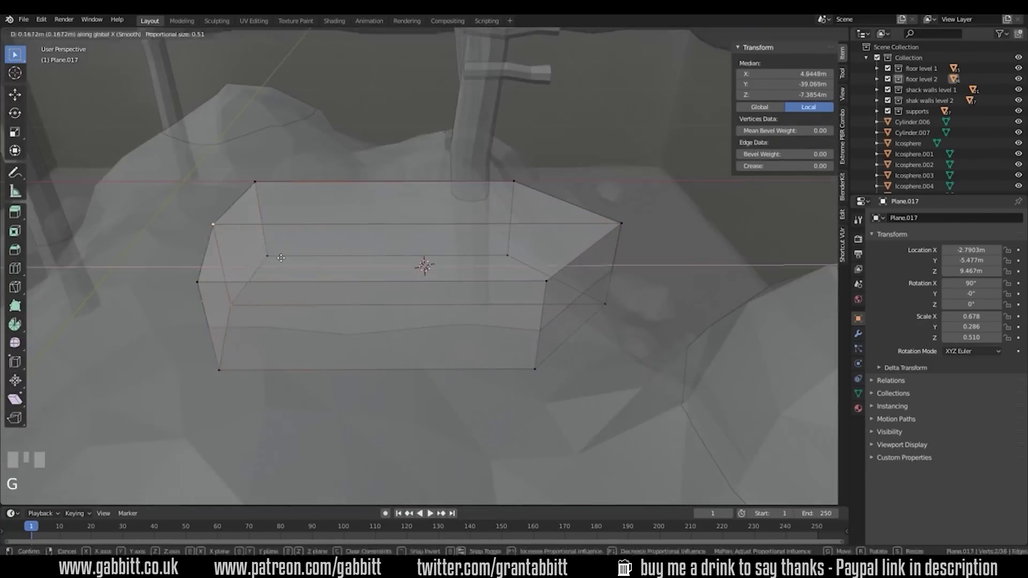
{"action": "middle_click_drag", "start_coordinate": [530, 289], "coordinate": [502, 328]}
{"action": "scroll", "coordinate": [569, 279], "scroll_direction": "down", "scroll_amount": 5}
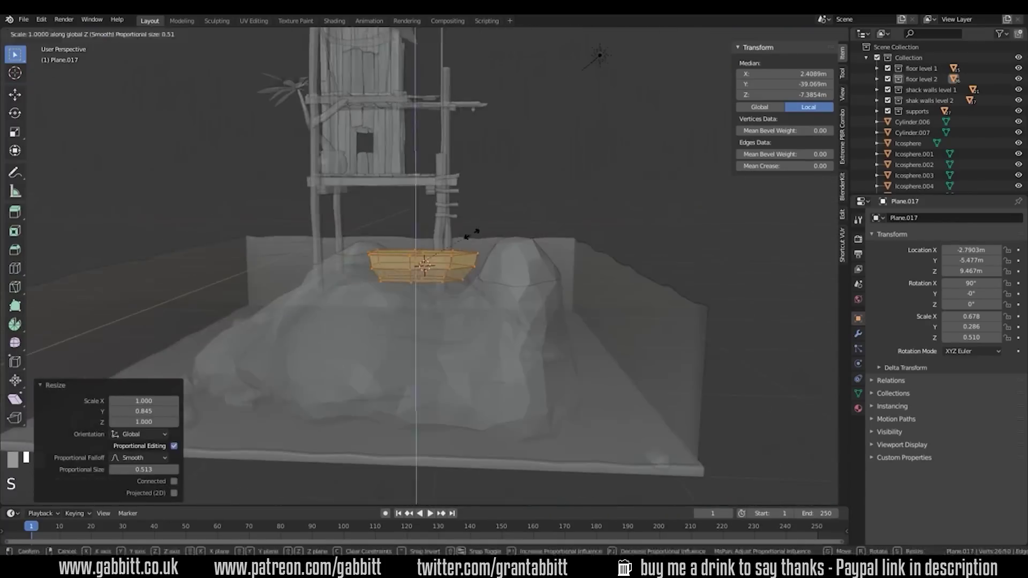
Separate the boat hull from the flag mesh into its own object.
{"action": "key", "text": "Tab"}
{"action": "key", "text": "Tab"}
{"action": "key", "text": "p"}
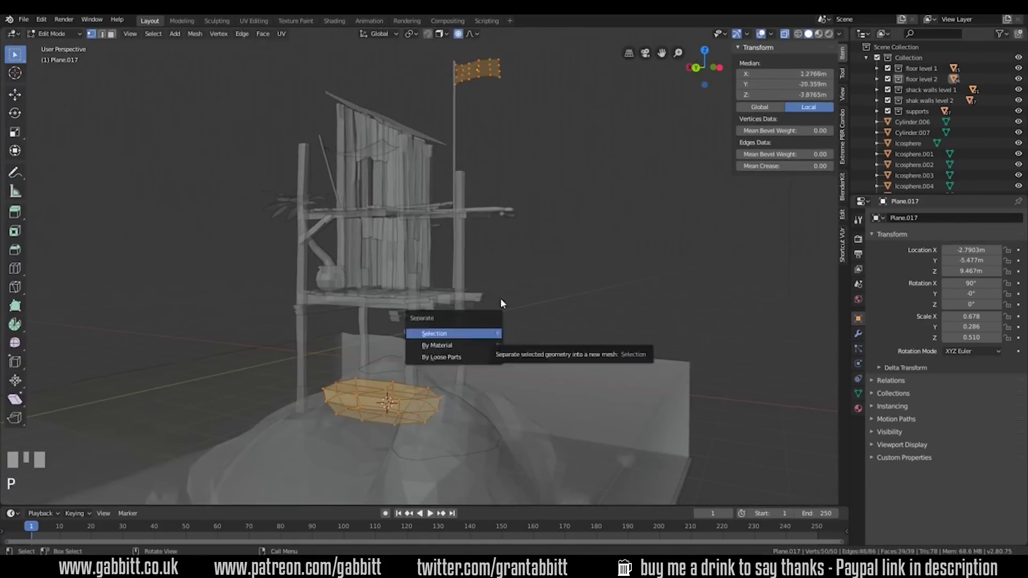
{"action": "left_click", "coordinate": [437, 331]}
{"action": "key", "text": "Tab"}
{"action": "left_click", "coordinate": [475, 80]}
Inset the top of the boat hull to form its open interior and scale the rim faces.
{"action": "middle_click_drag", "start_coordinate": [342, 374], "coordinate": [482, 289]}
{"action": "key", "text": "Tab"}
{"action": "scroll", "coordinate": [403, 328], "scroll_direction": "up", "scroll_amount": 4}
{"action": "key", "text": "i"}
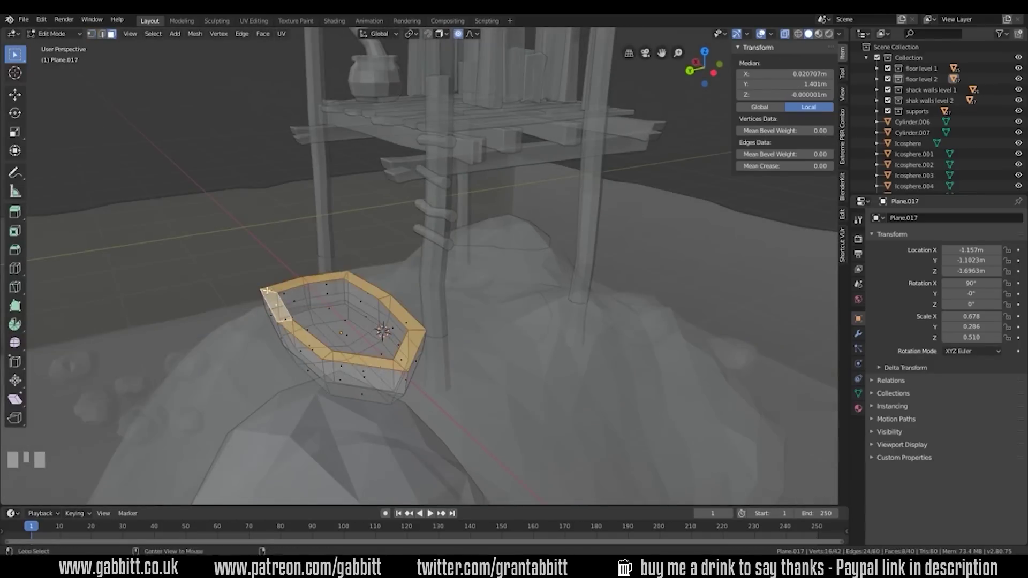
{"action": "key", "text": "s"}
{"action": "left_click", "coordinate": [344, 286]}
{"action": "middle_click_drag", "start_coordinate": [344, 287], "coordinate": [507, 189]}
{"action": "key", "text": "Tab"}
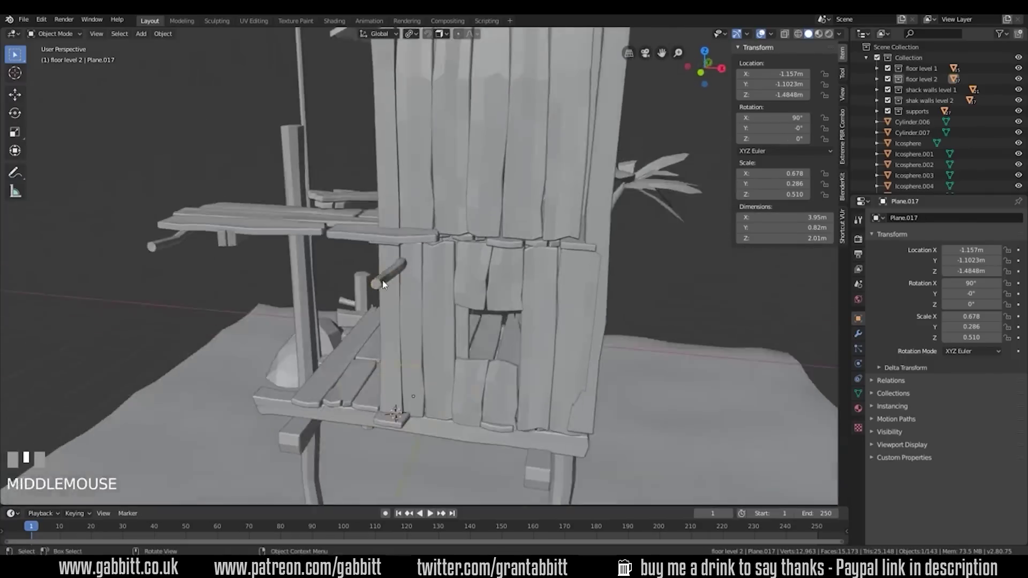
Add a Bezier curve and position its control points as a sagging line between the two wooden pegs below the upper platform.
{"action": "middle_click_drag", "start_coordinate": [383, 284], "coordinate": [402, 266]}
{"action": "key", "text": "shift+a"}
{"action": "left_click", "coordinate": [493, 266]}
{"action": "key", "text": "Tab"}
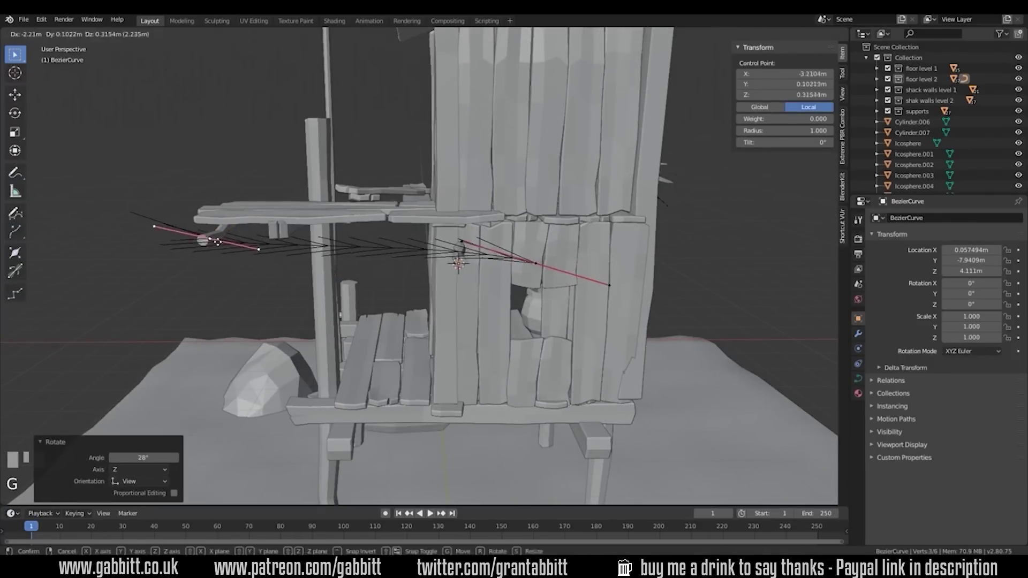
{"action": "left_click", "coordinate": [216, 242]}
{"action": "key", "text": "Tab"}
Increase the Bezier curve's bevel depth to thicken the hanging line.
{"action": "left_click", "coordinate": [858, 378]}
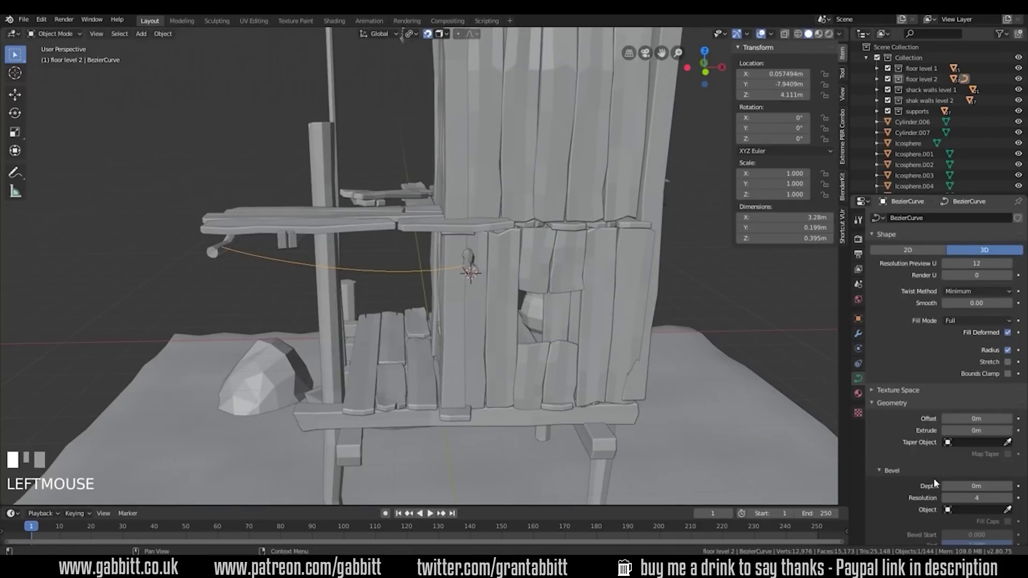
{"action": "left_click_drag", "start_coordinate": [936, 484], "coordinate": [947, 483]}
{"action": "middle_click_drag", "start_coordinate": [375, 279], "coordinate": [172, 248]}
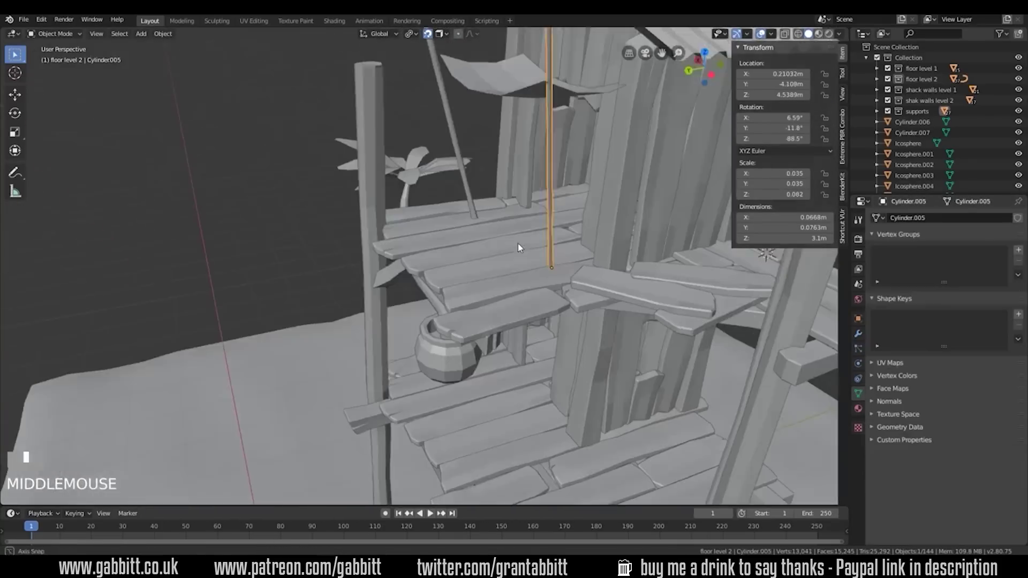
Scale and rotate a thin pole out over the upper platform's edge and add a Bezier curve along it.
{"action": "key", "text": "s"}
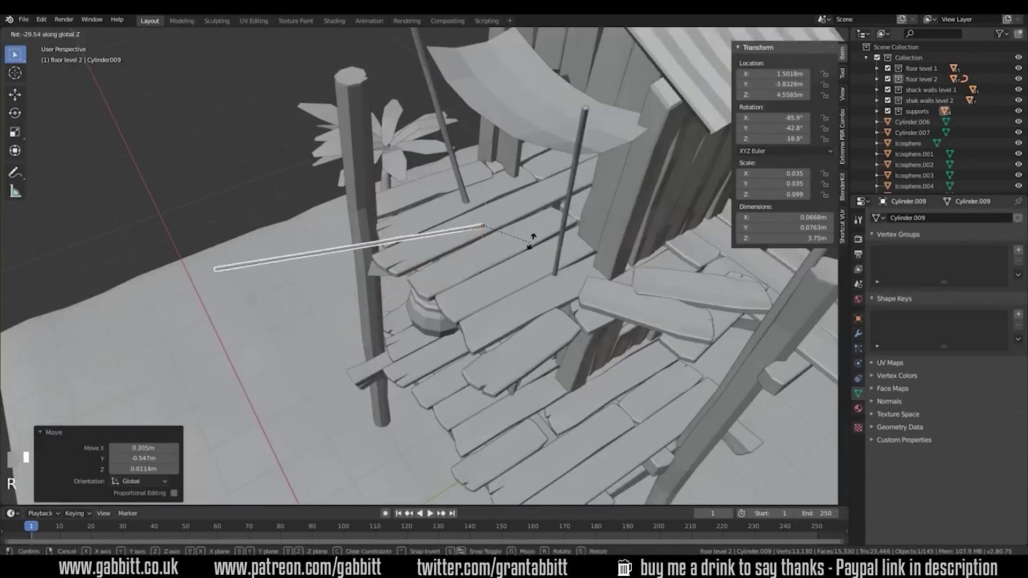
{"action": "key", "text": "shift+a"}
{"action": "left_click", "coordinate": [530, 236]}
{"action": "key", "text": "g"}
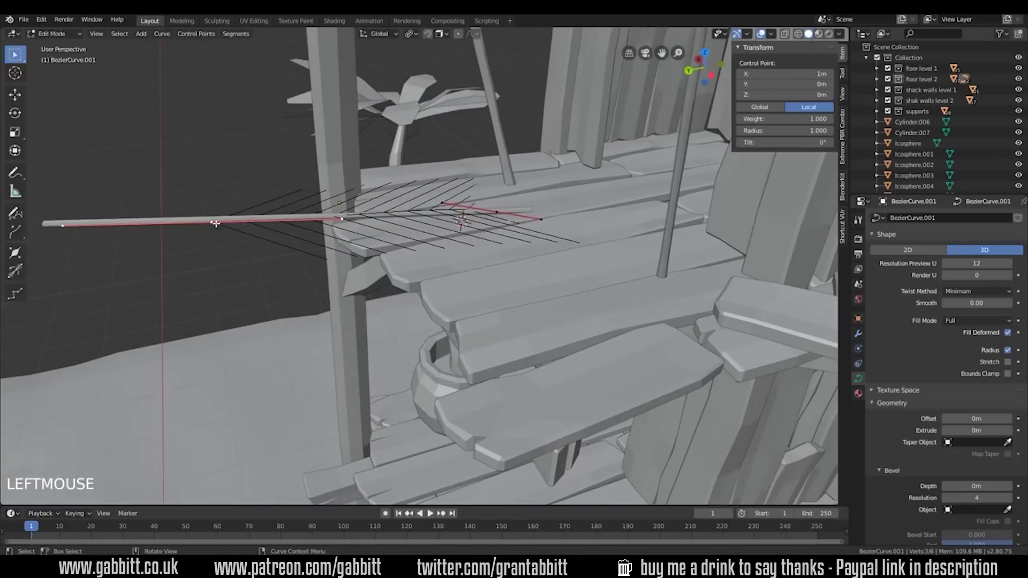
Extrude the Bezier curve along the pole and down from its tip as a hanging line with Automatic handles.
{"action": "key", "text": "e"}
{"action": "left_click", "coordinate": [338, 230]}
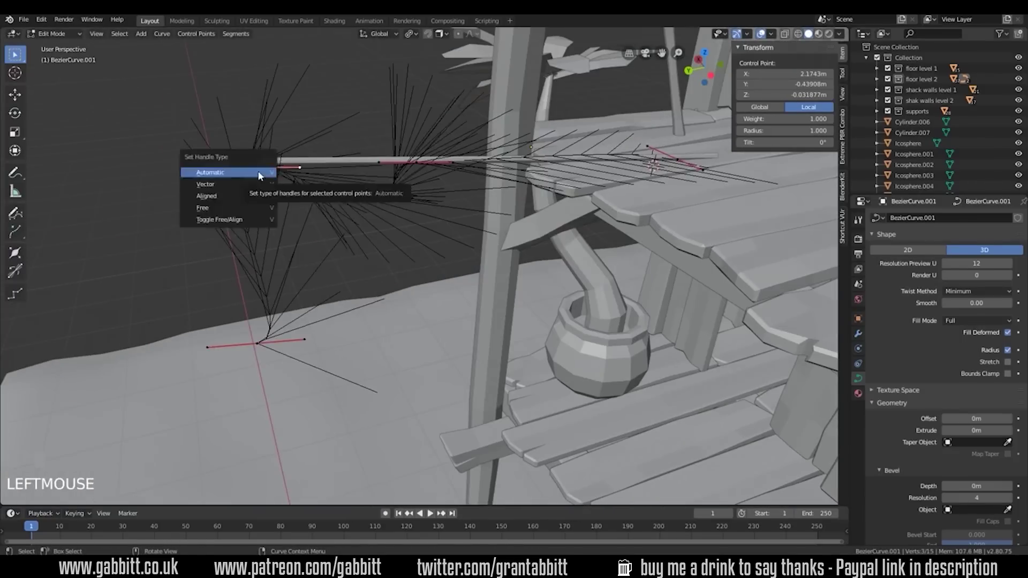
{"action": "key", "text": "g"}
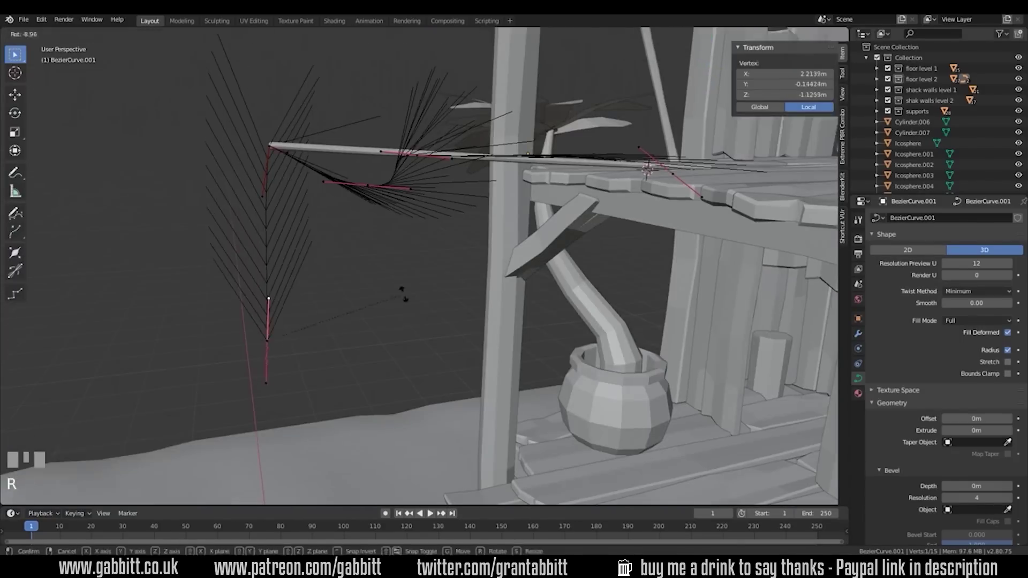
{"action": "left_click", "coordinate": [357, 178]}
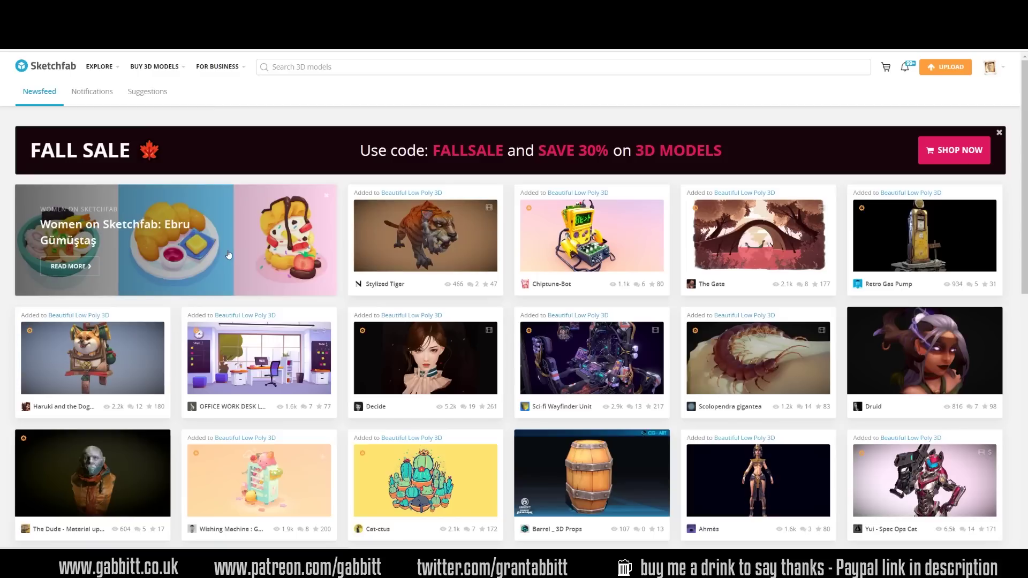
In the Sketchfab newsfeed, open the Street Food Vendor Challenge: Frog Chef! model and view it from different angles.
{"action": "scroll", "coordinate": [532, 376], "scroll_direction": "down", "scroll_amount": 5}
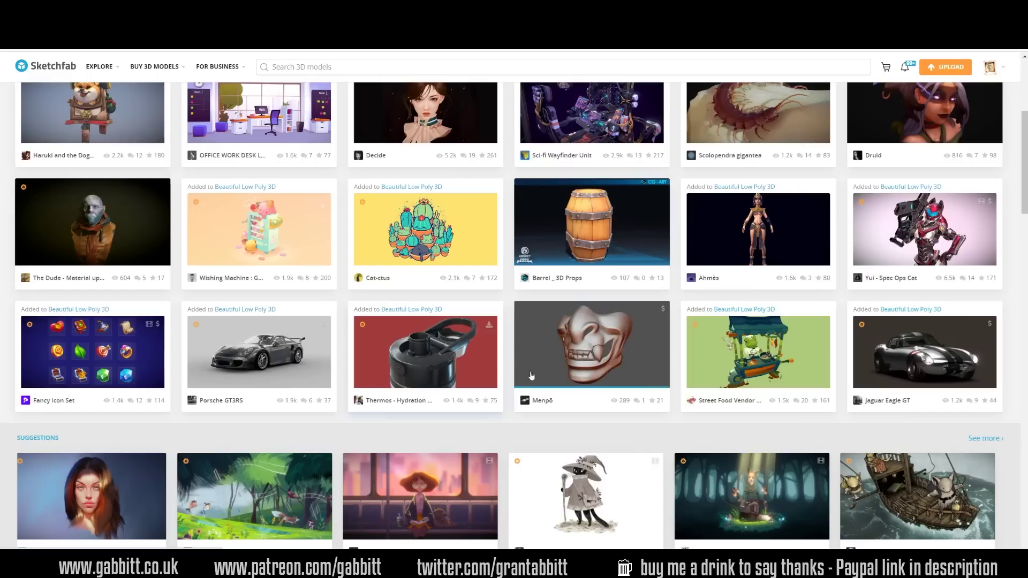
{"action": "left_click", "coordinate": [762, 363]}
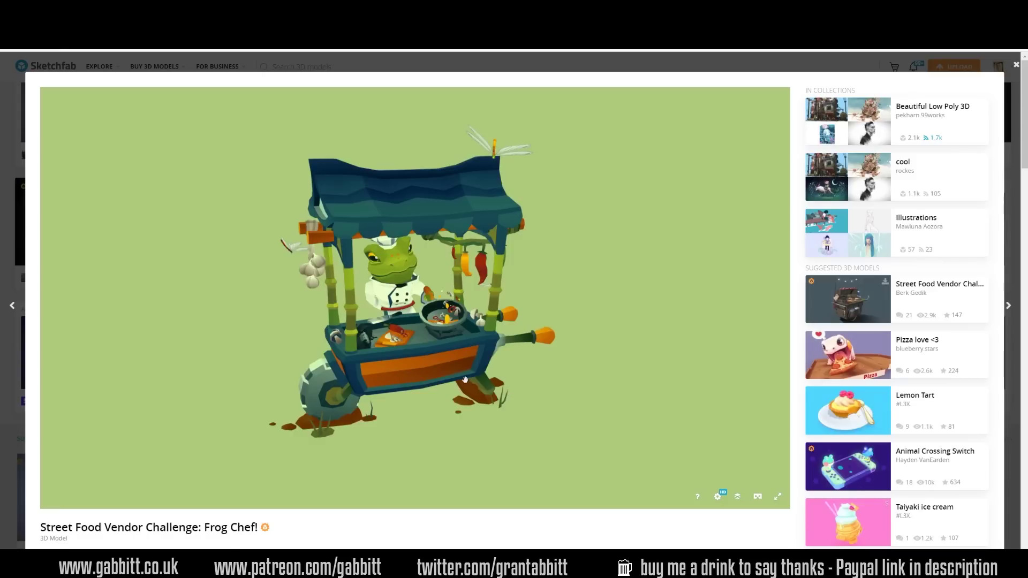
{"action": "mouse_move", "coordinate": [414, 370]}
{"action": "left_mouse_down"}
{"action": "mouse_move", "coordinate": [447, 357]}
{"action": "mouse_move", "coordinate": [581, 353]}
{"action": "left_mouse_up"}
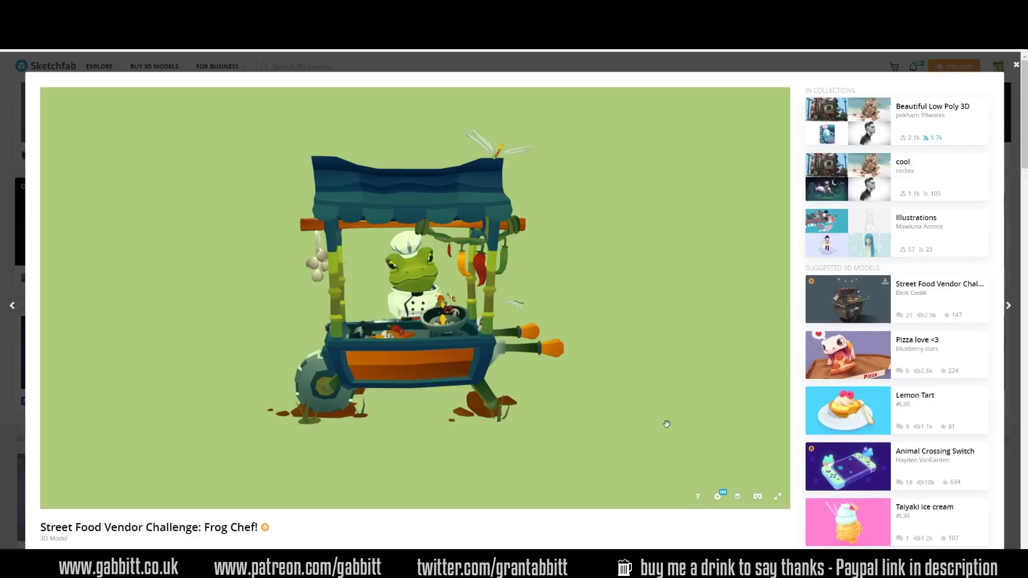
Overlay a red wireframe on the Frog Chef model, examine its topology from several sides, and close the model.
{"action": "left_click", "coordinate": [741, 500]}
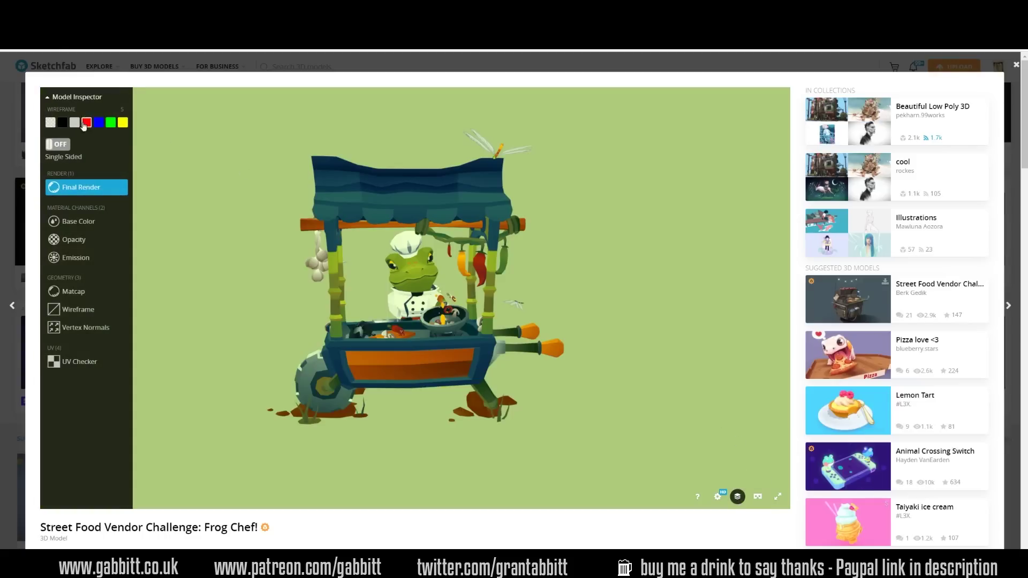
{"action": "double_click", "coordinate": [381, 356]}
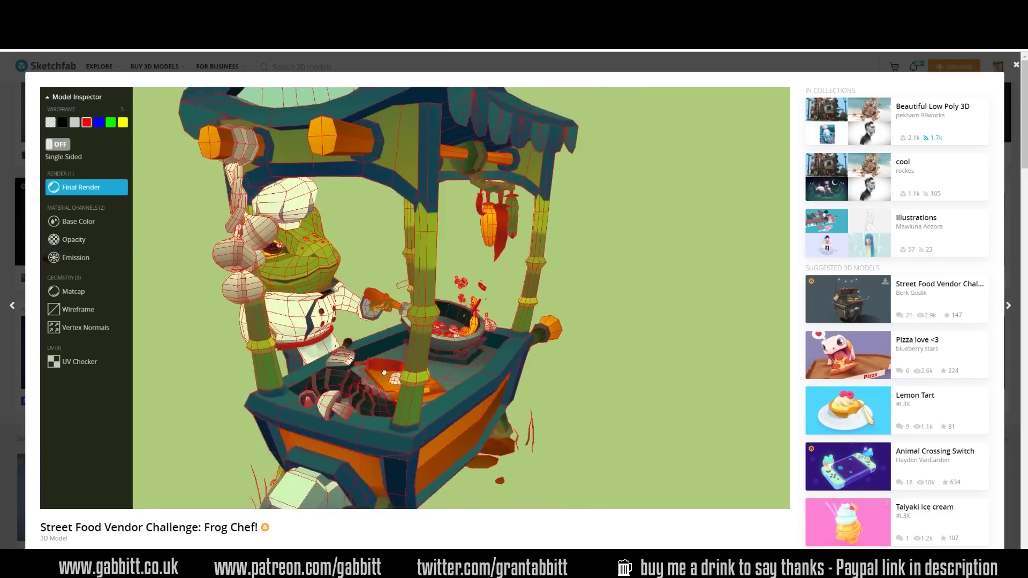
{"action": "left_click_drag", "start_coordinate": [384, 372], "coordinate": [466, 351]}
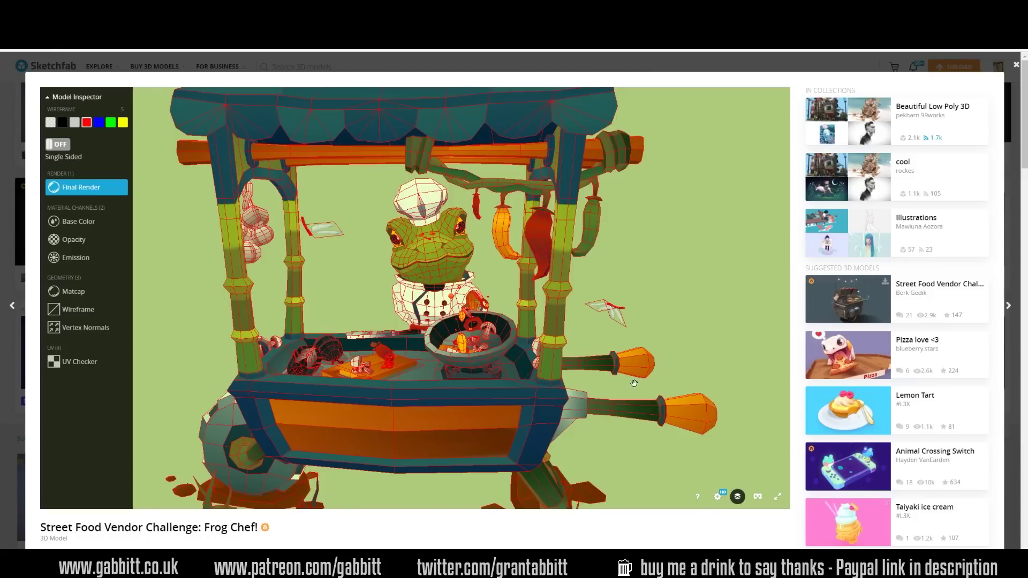
{"action": "left_click_drag", "start_coordinate": [634, 383], "coordinate": [419, 378]}
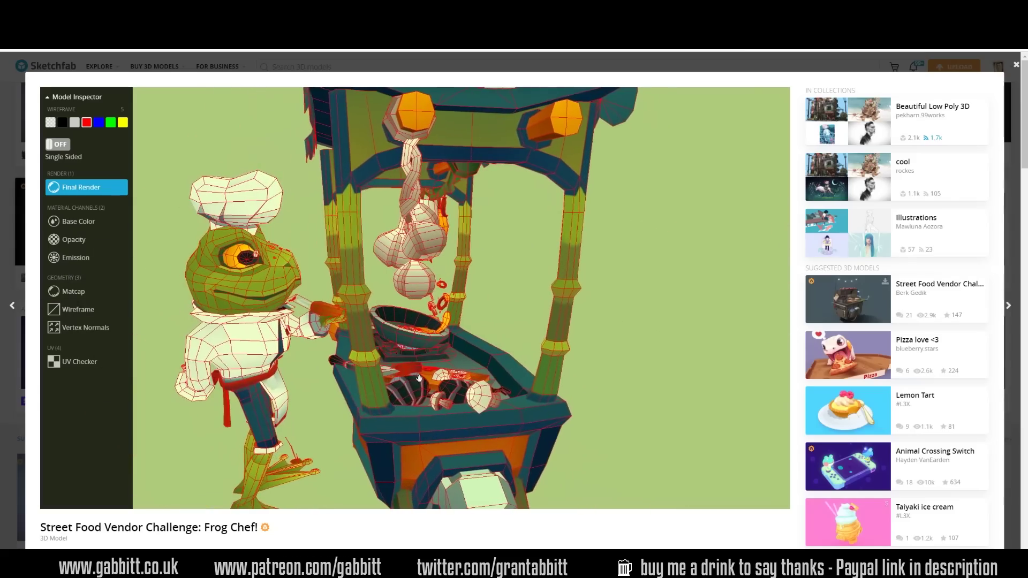
{"action": "left_click_drag", "start_coordinate": [572, 384], "coordinate": [469, 386]}
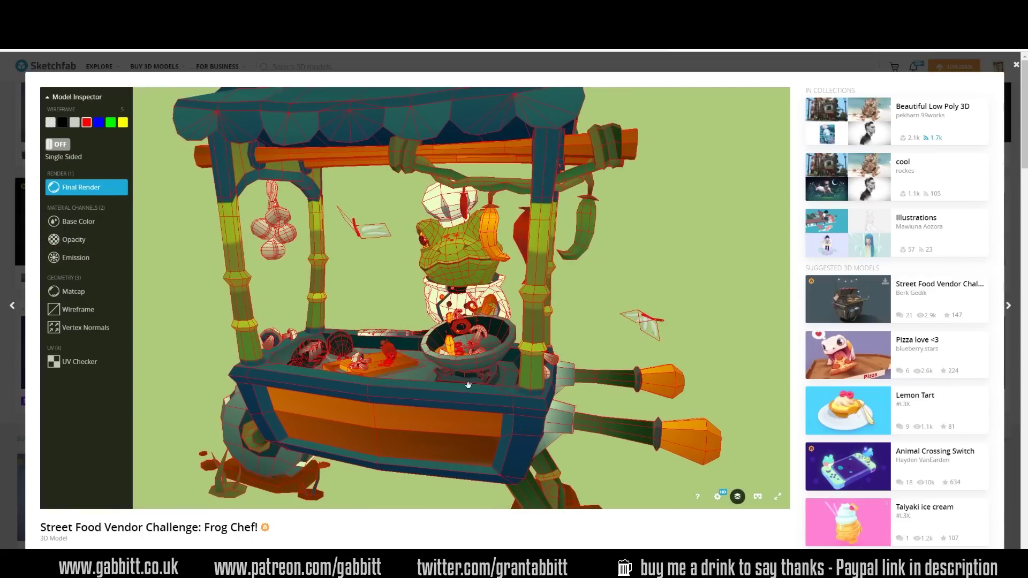
{"action": "key", "text": "Escape"}
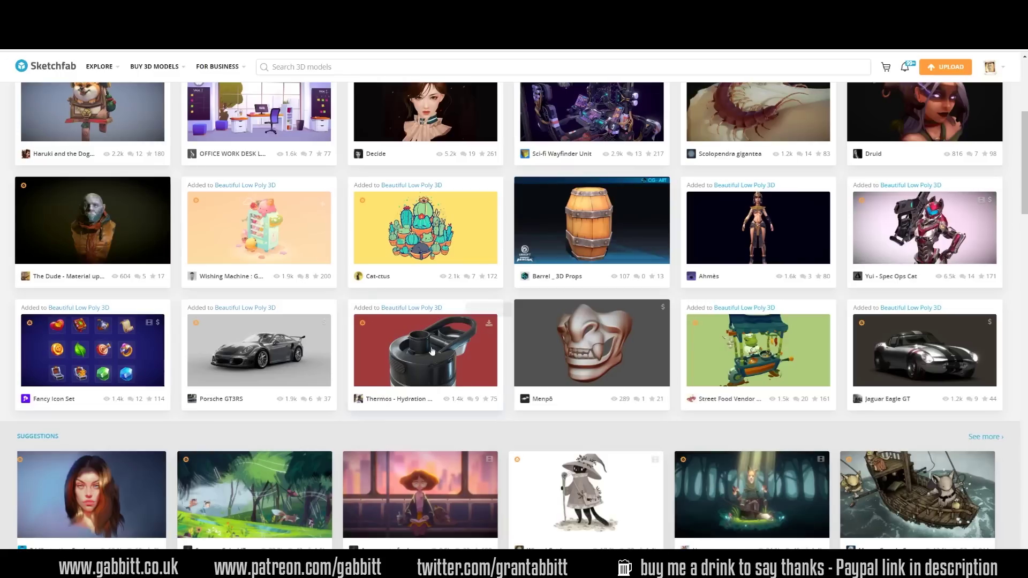
Open the 3d Illustration Study model from the suggestions and view the portrait from another angle.
{"action": "scroll", "coordinate": [245, 415], "scroll_direction": "down", "scroll_amount": 2}
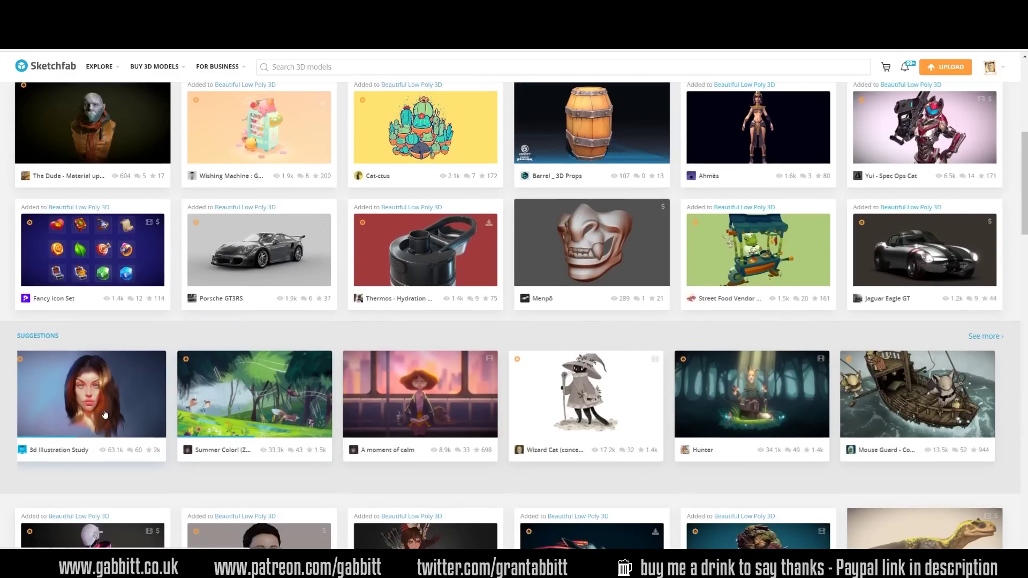
{"action": "left_click", "coordinate": [105, 414]}
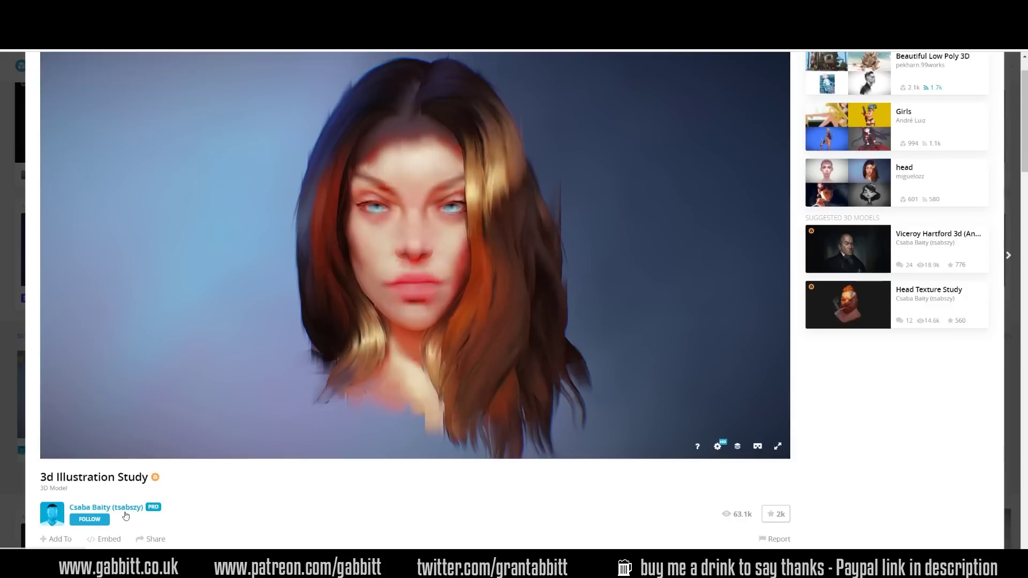
{"action": "scroll", "coordinate": [125, 516], "scroll_direction": "up", "scroll_amount": 1}
{"action": "mouse_move", "coordinate": [396, 321]}
{"action": "left_mouse_down"}
{"action": "mouse_move", "coordinate": [499, 333]}
{"action": "mouse_move", "coordinate": [389, 337]}
{"action": "mouse_move", "coordinate": [508, 407]}
{"action": "mouse_move", "coordinate": [670, 471]}
{"action": "left_mouse_up"}
Overlay a wireframe on the 3d Illustration Study model and examine the topology of the face and hair.
{"action": "left_click", "coordinate": [738, 497]}
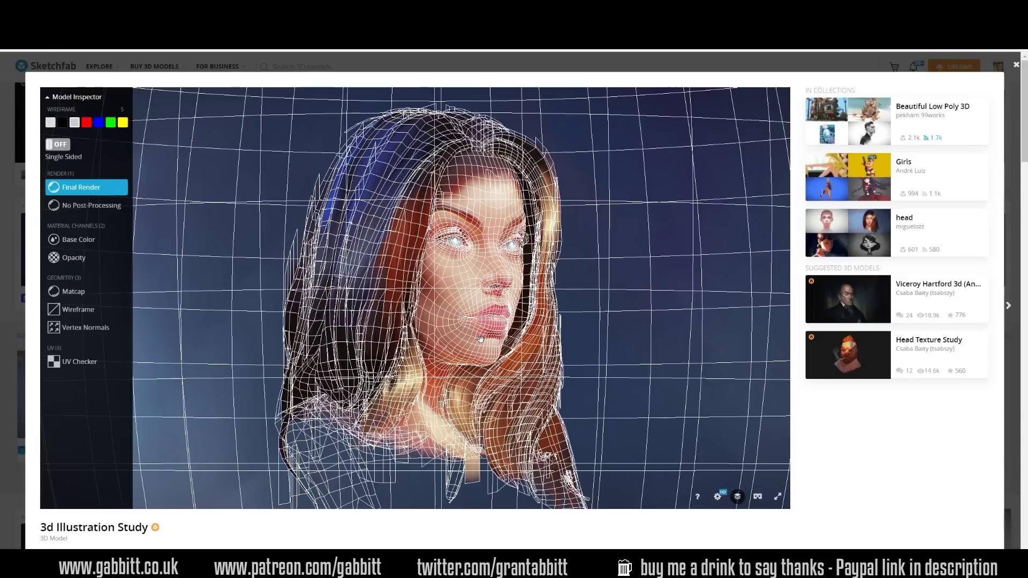
{"action": "left_click_drag", "start_coordinate": [480, 339], "coordinate": [469, 339]}
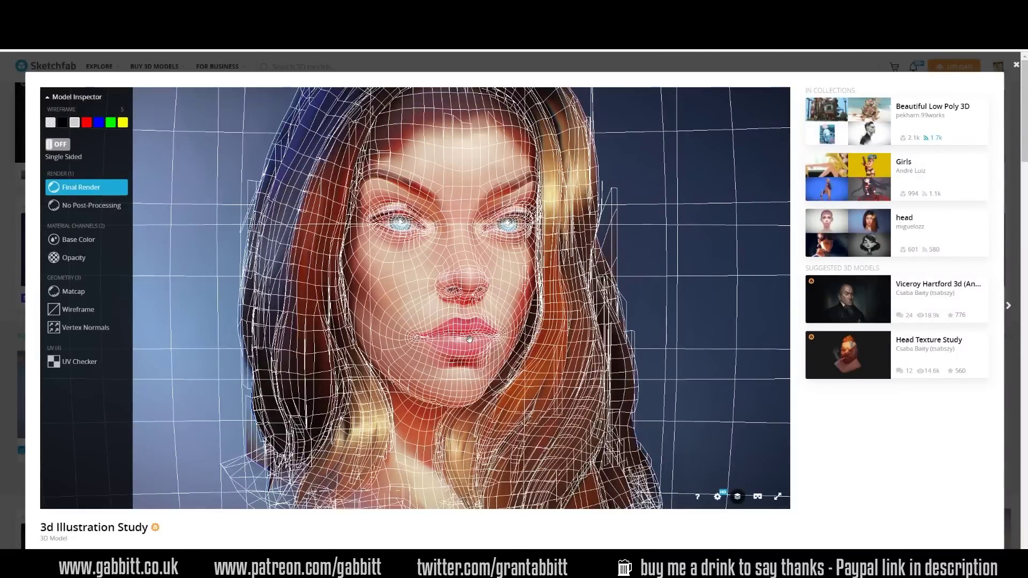
{"action": "left_click_drag", "start_coordinate": [445, 326], "coordinate": [402, 259]}
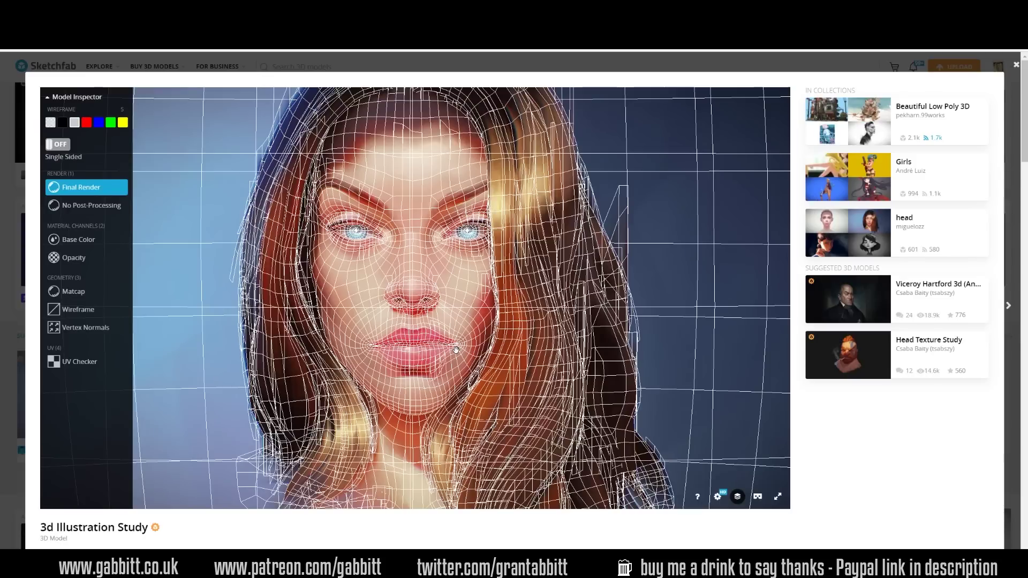
Examine the 3d Illustration Study portrait from the side and compare its Base Color, Final Render and No Post-Processing views.
{"action": "left_click_drag", "start_coordinate": [456, 350], "coordinate": [470, 355]}
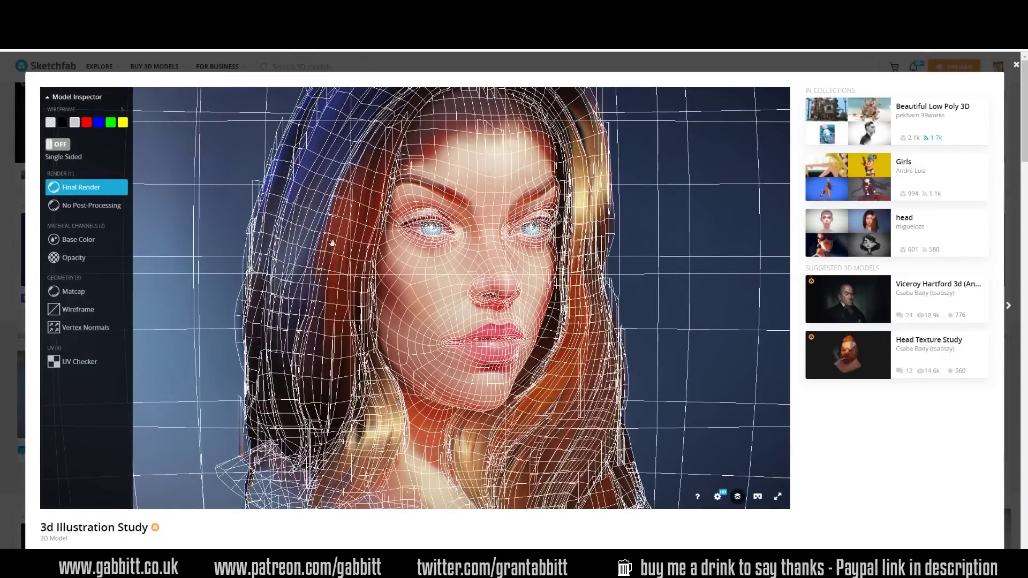
{"action": "left_click", "coordinate": [92, 242]}
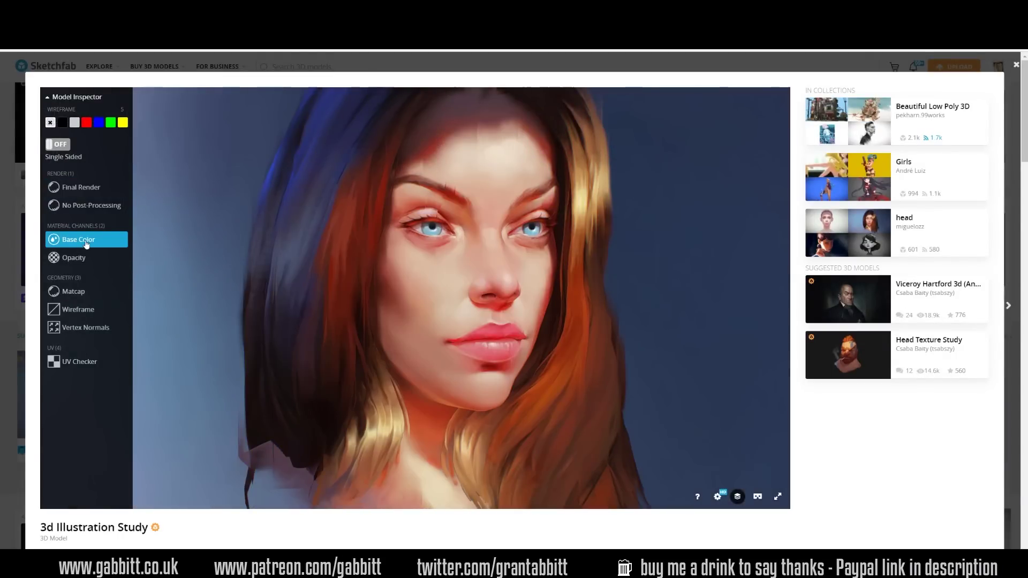
{"action": "left_click", "coordinate": [81, 187]}
{"action": "left_click", "coordinate": [83, 207]}
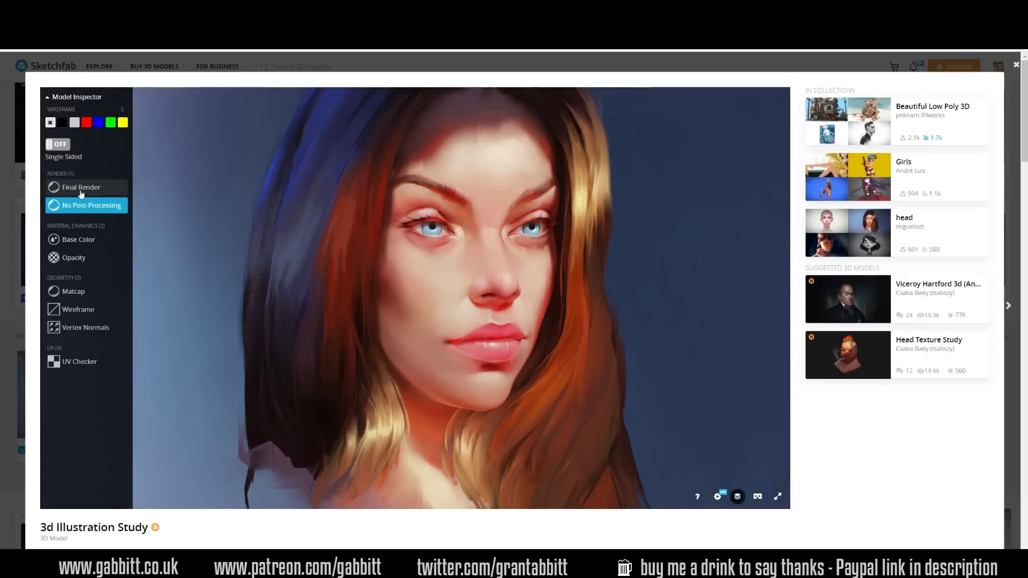
{"action": "left_click", "coordinate": [81, 190]}
{"action": "left_click", "coordinate": [80, 205]}
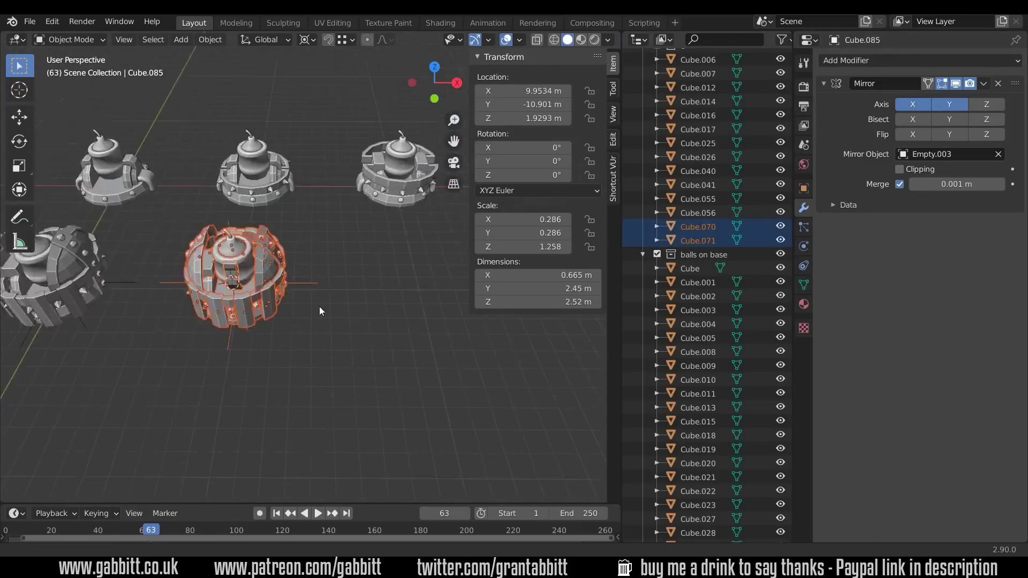
In Blender, make a linked duplicate of the mortar 10 m along X and add a cube at the side of its base.
{"action": "right_click", "coordinate": [622, 44]}
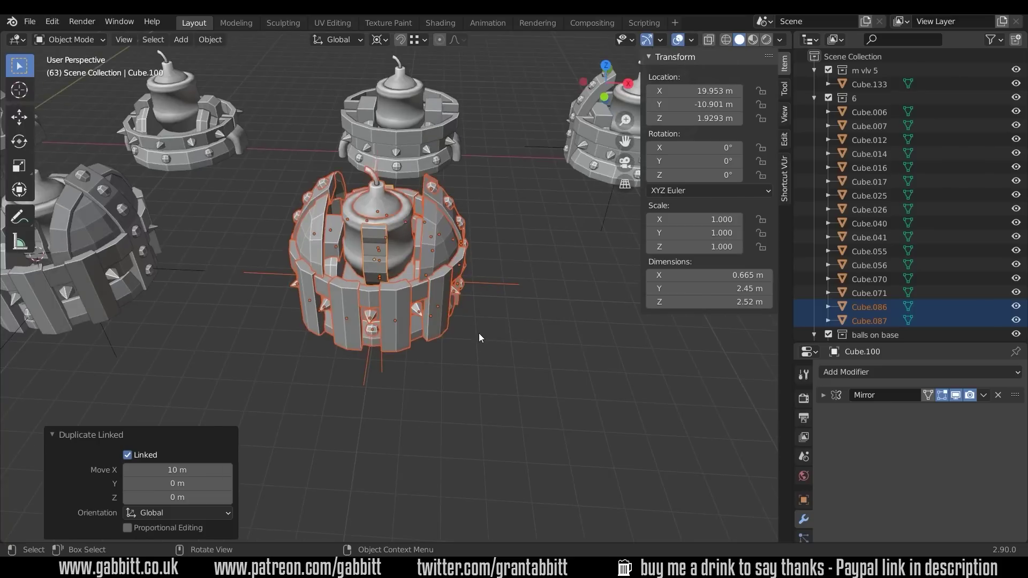
{"action": "middle_click_drag", "start_coordinate": [479, 333], "coordinate": [371, 356]}
{"action": "key", "text": "KP_3"}
{"action": "key", "text": "shift+a"}
{"action": "mouse_move", "coordinate": [484, 305]}
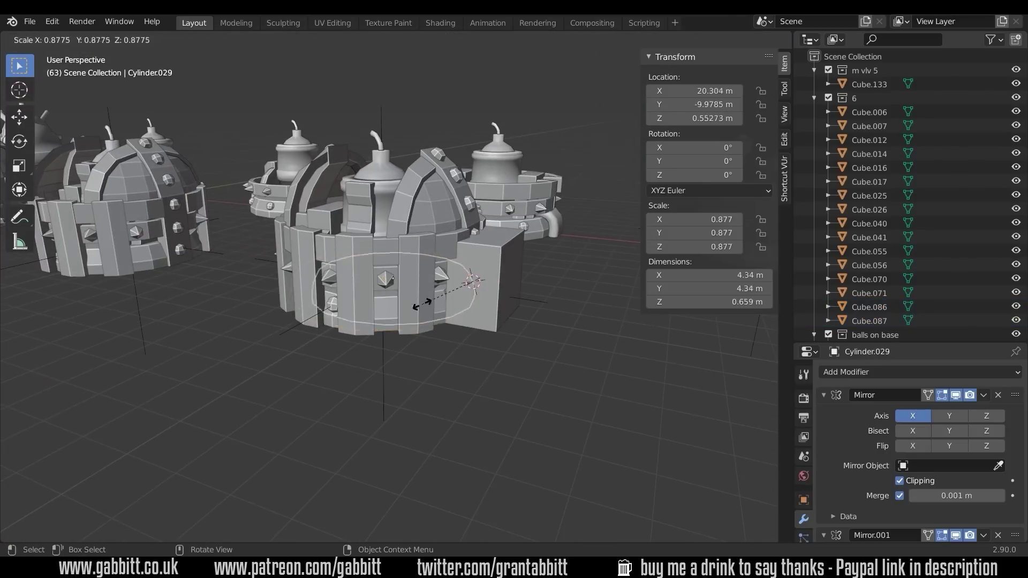
Scale the ring around the new mortar's base, extrude it about 0.21 m upward, and scale the extruded edges.
{"action": "left_click", "coordinate": [422, 304]}
{"action": "key", "text": "Tab"}
{"action": "key", "text": "e"}
{"action": "left_click", "coordinate": [453, 232]}
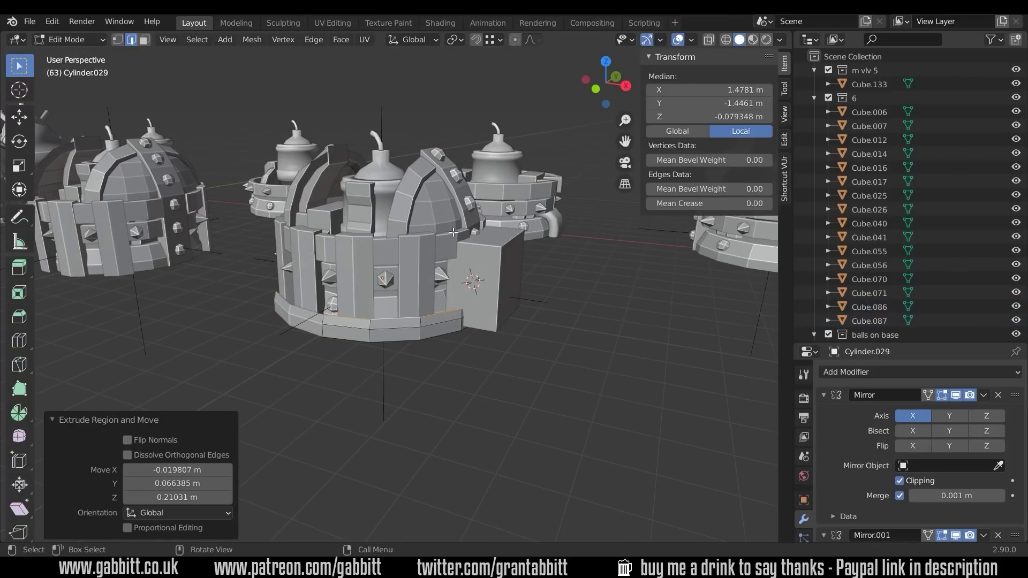
{"action": "key", "text": "s"}
{"action": "left_click", "coordinate": [454, 232]}
Scale the edges of the second ring above the base horizontally, with the Z axis locked, to give it a sloped profile.
{"action": "middle_click_drag", "start_coordinate": [453, 232], "coordinate": [447, 309]}
{"action": "key", "text": "s"}
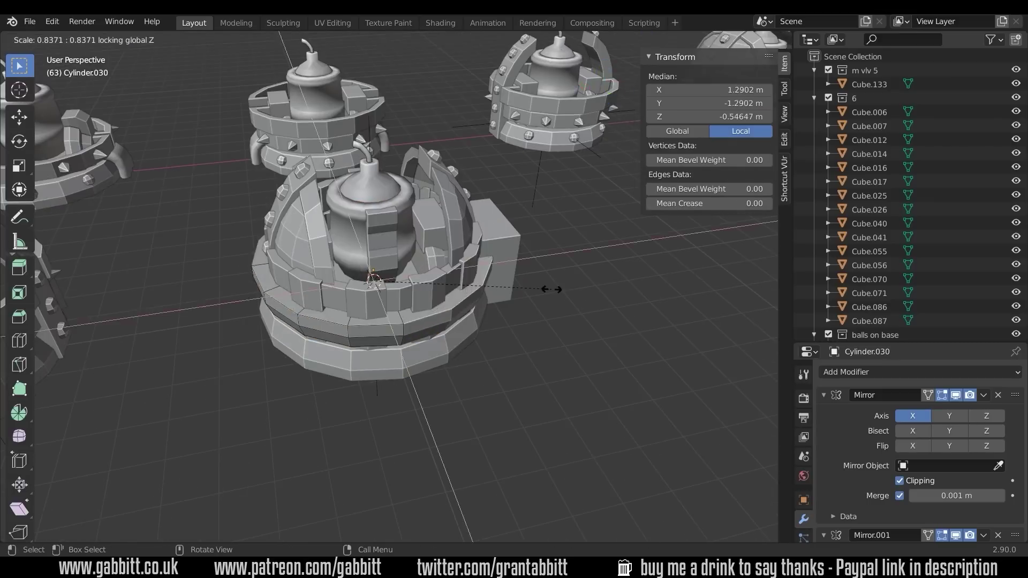
{"action": "left_click", "coordinate": [522, 328]}
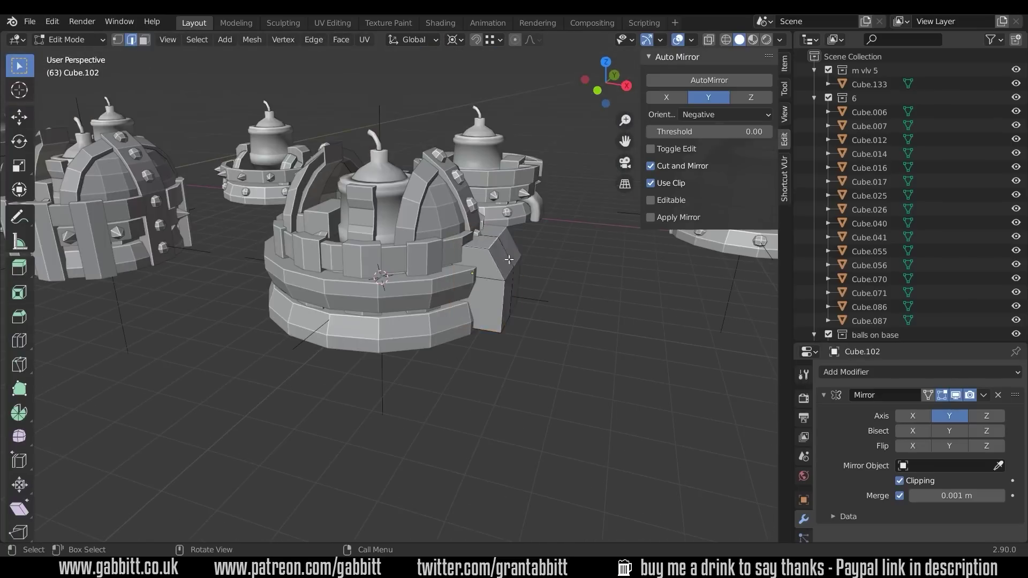
Shape the side block by moving its faces along X, and mirror it to the opposite side of the base with a Mirror modifier.
{"action": "key", "text": "g"}
{"action": "key", "text": "x"}
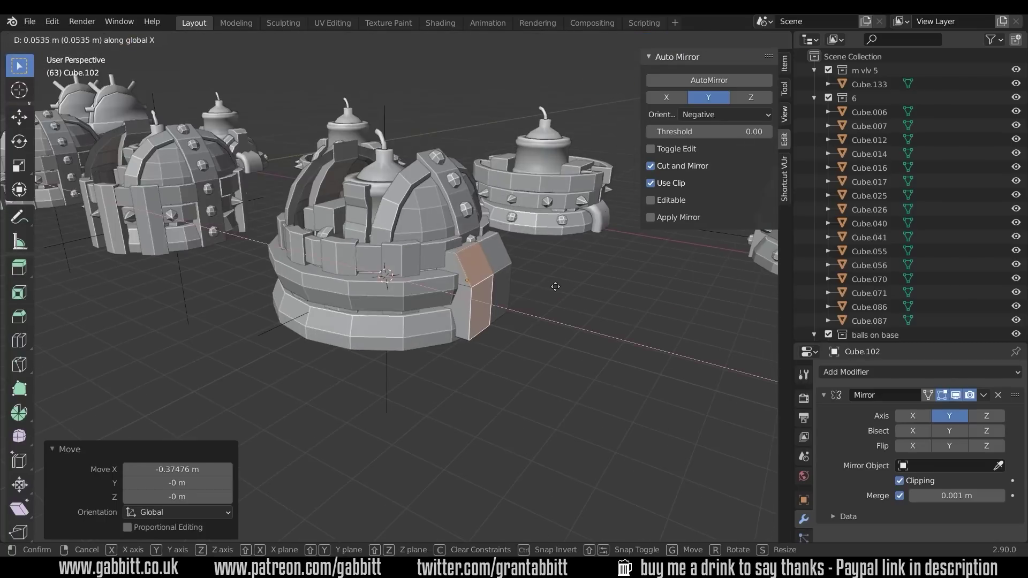
{"action": "left_click", "coordinate": [555, 286]}
{"action": "middle_click_drag", "start_coordinate": [555, 286], "coordinate": [456, 303]}
{"action": "key", "text": "Tab"}
{"action": "key", "text": "KP_3"}
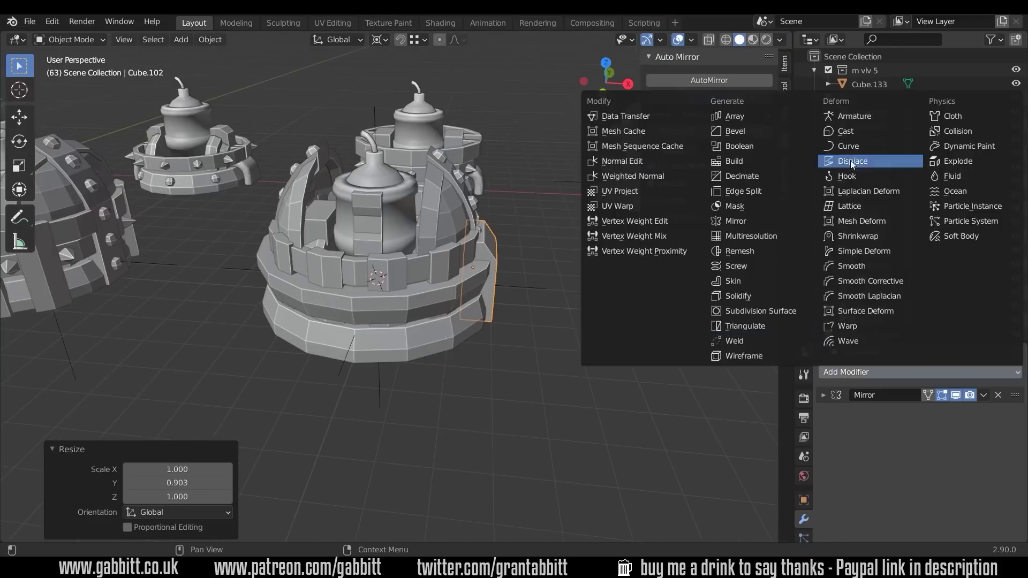
{"action": "left_click", "coordinate": [711, 225]}
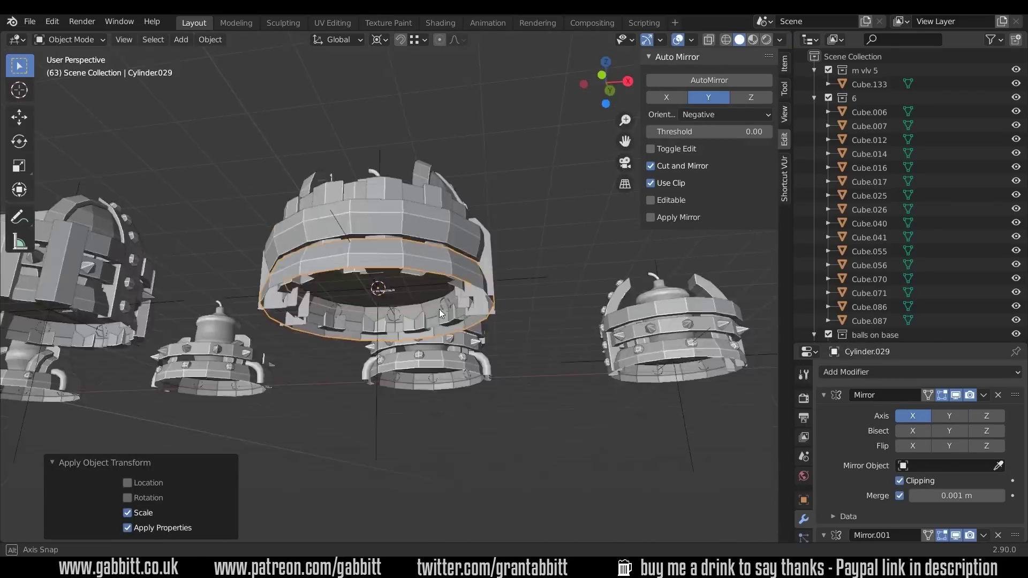
Build a stepped round base with a closed top for the next mortar level.
{"action": "middle_click_drag", "start_coordinate": [440, 313], "coordinate": [471, 367]}
{"action": "scroll", "coordinate": [471, 367], "scroll_direction": "down", "scroll_amount": 3}
{"action": "scroll", "coordinate": [412, 304], "scroll_direction": "down", "scroll_amount": 3}
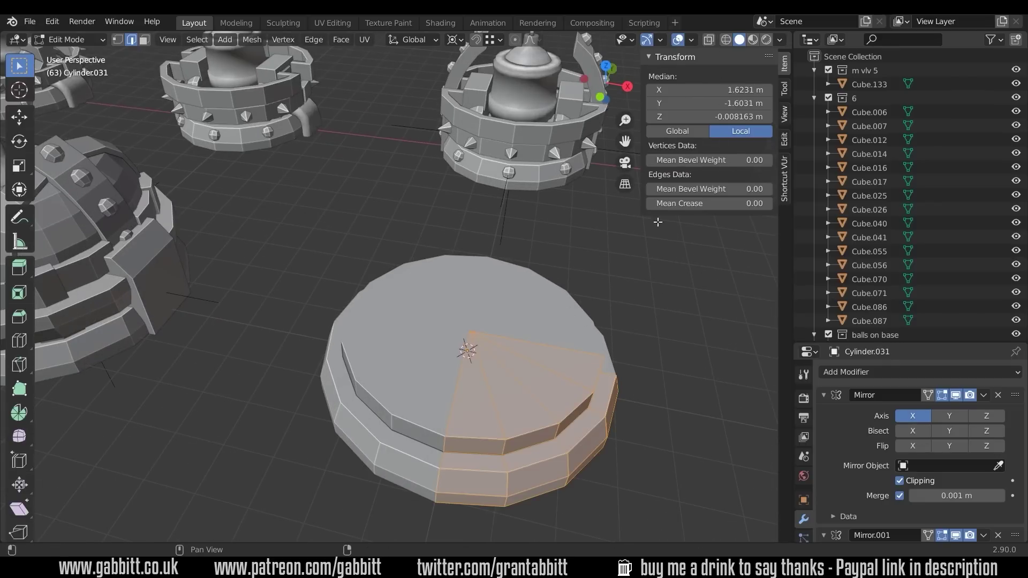
{"action": "key", "text": "Tab"}
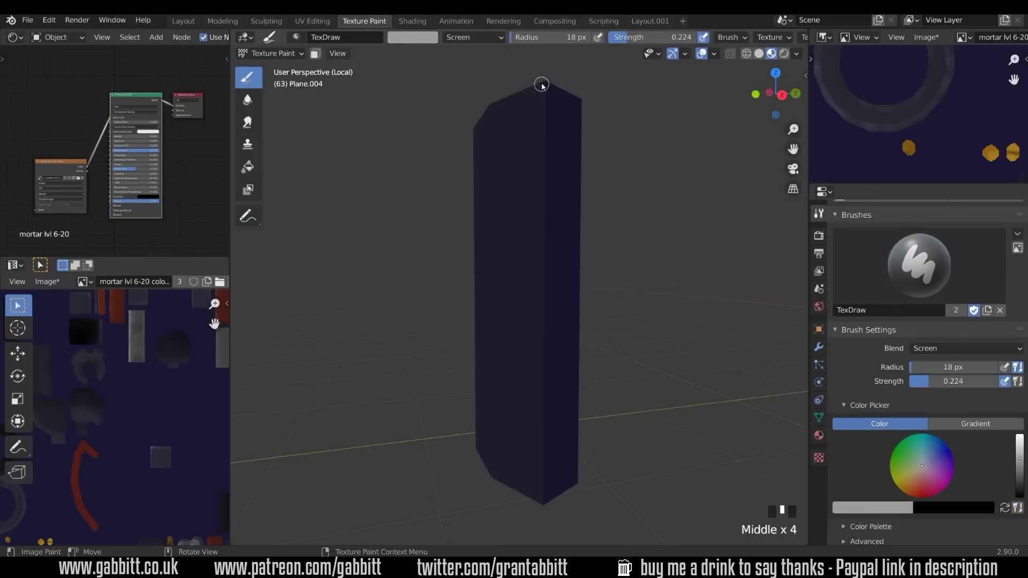
Paint light edge highlights on the isolated dark plank with a Screen brush at 9 px and strength 0.224, and leave local view.
{"action": "middle_click_drag", "start_coordinate": [555, 132], "coordinate": [533, 411]}
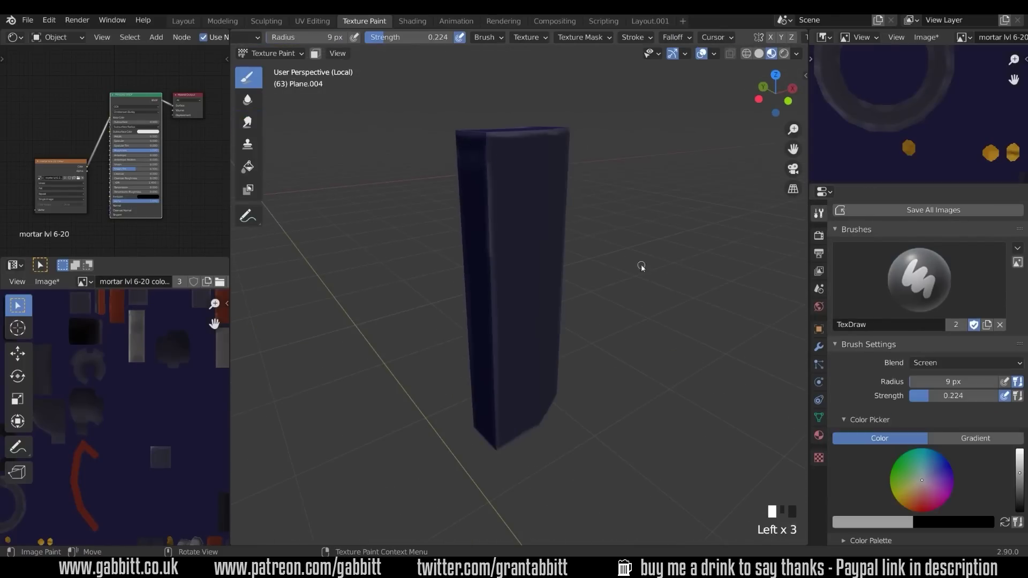
{"action": "key", "text": "KP_Divide"}
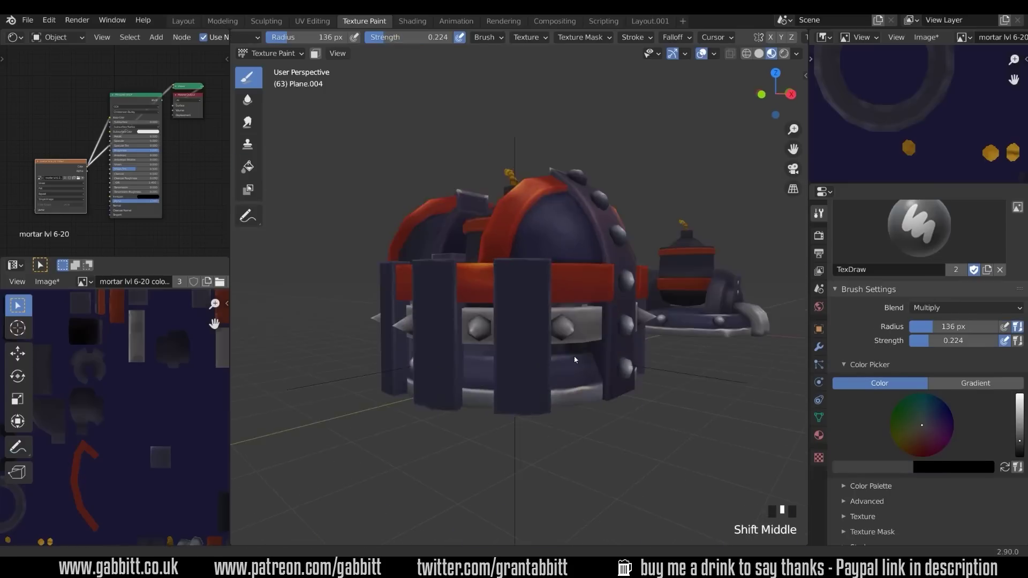
Paint golden rivets on the mortar's vertical planks, adding depth with Color Burn and bright highlights with Color Dodge and Screen.
{"action": "mouse_move", "coordinate": [556, 471]}
{"action": "middle_mouse_down"}
{"action": "mouse_move", "coordinate": [576, 484]}
{"action": "mouse_move", "coordinate": [578, 438]}
{"action": "middle_mouse_up"}
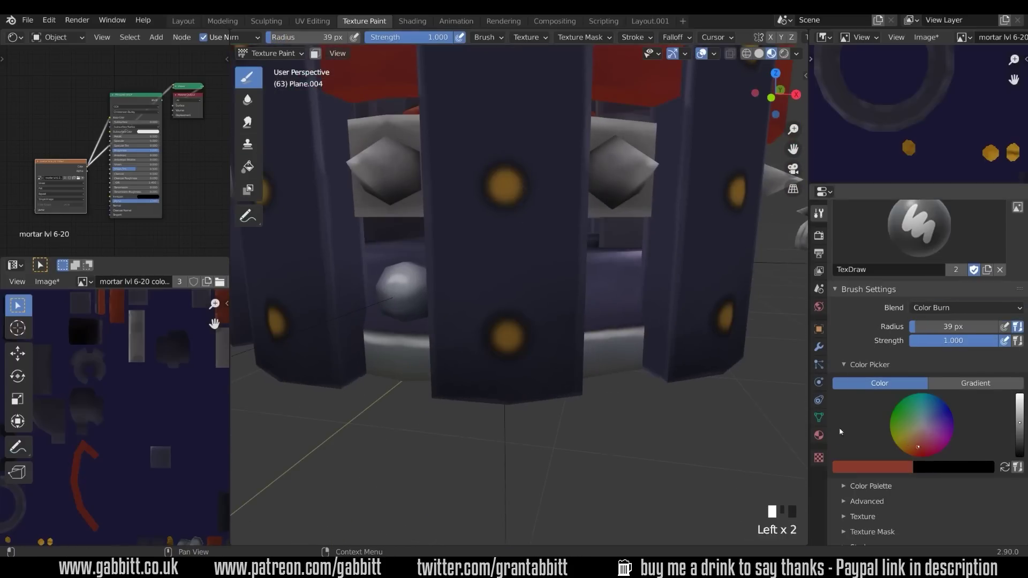
{"action": "left_click", "coordinate": [521, 332]}
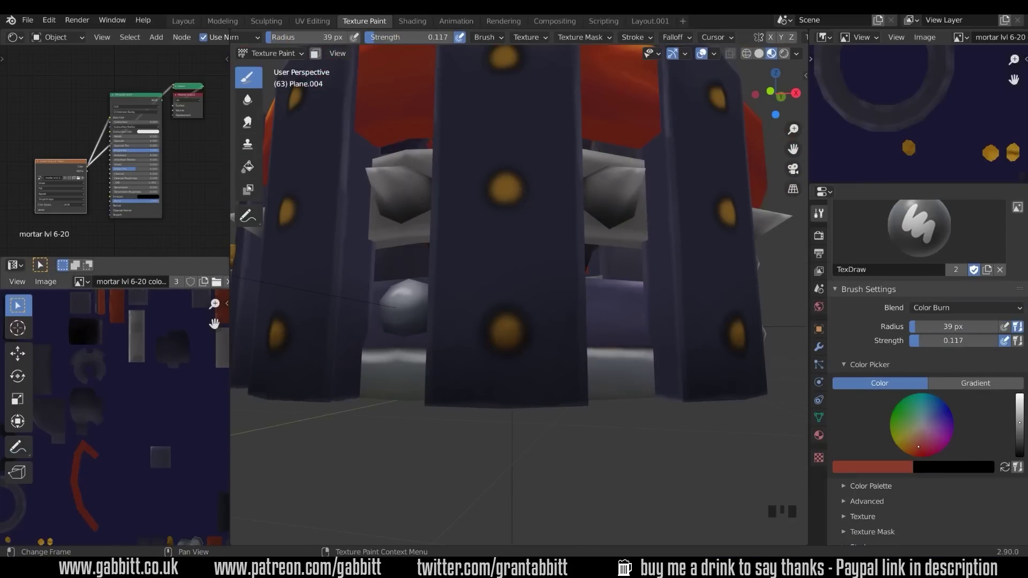
{"action": "middle_click_drag", "start_coordinate": [502, 195], "coordinate": [563, 311], "text": "ctrl"}
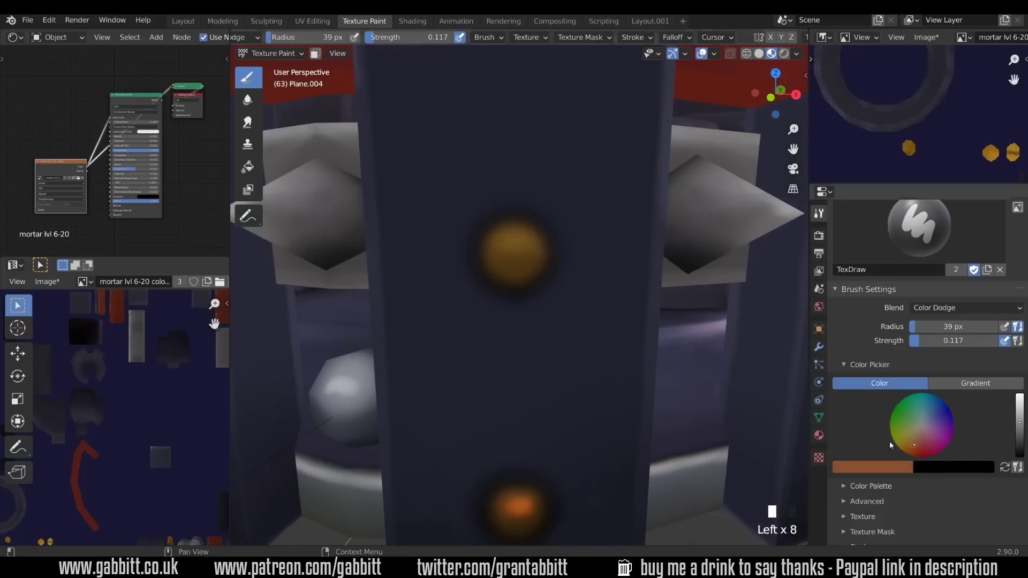
{"action": "middle_click_drag", "start_coordinate": [543, 294], "coordinate": [568, 466], "text": "ctrl"}
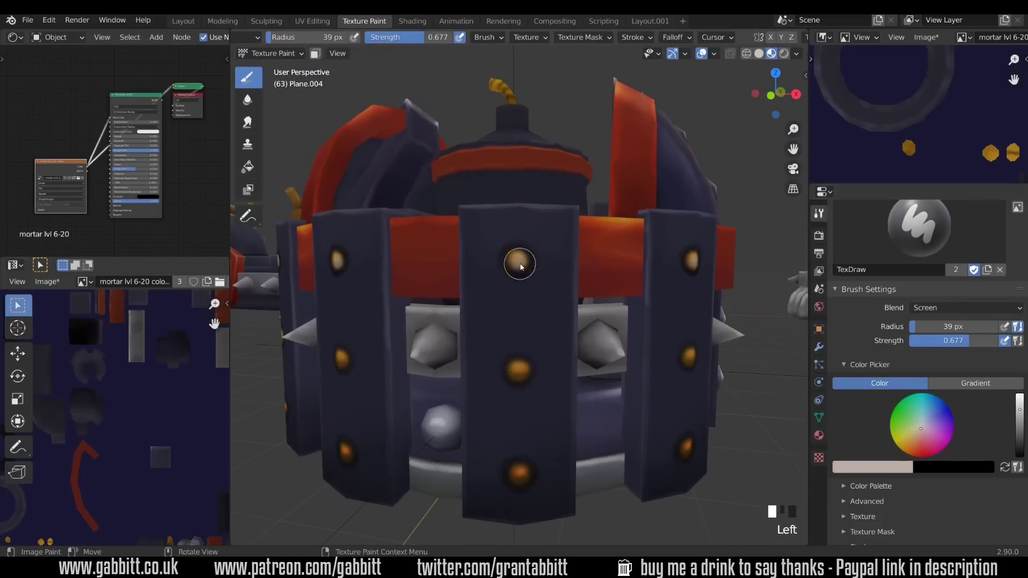
{"action": "middle_click_drag", "start_coordinate": [589, 444], "coordinate": [620, 436]}
Fill the isolated curved side piece with dark red and paint its shading and orange highlights.
{"action": "left_click", "coordinate": [248, 167]}
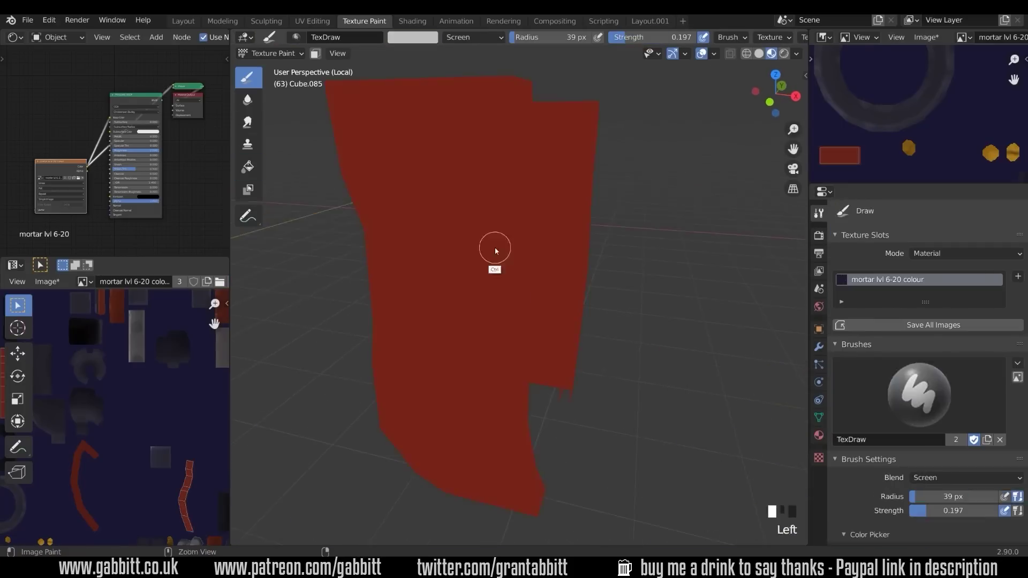
{"action": "left_click", "coordinate": [336, 209], "text": "alt"}
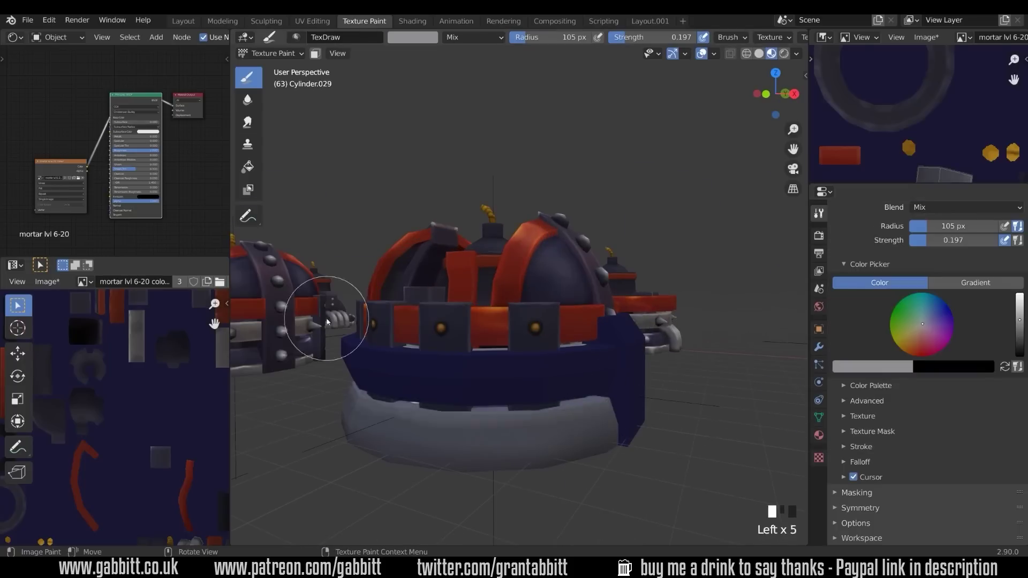
Paint the mortar's grey base ring with darker shading, pinkish Color Dodge highlights and a light Mix blend at strength 0.076.
{"action": "middle_click_drag", "start_coordinate": [321, 322], "coordinate": [651, 417], "text": "ctrl"}
{"action": "middle_click_drag", "start_coordinate": [420, 436], "coordinate": [1000, 322], "text": "ctrl"}
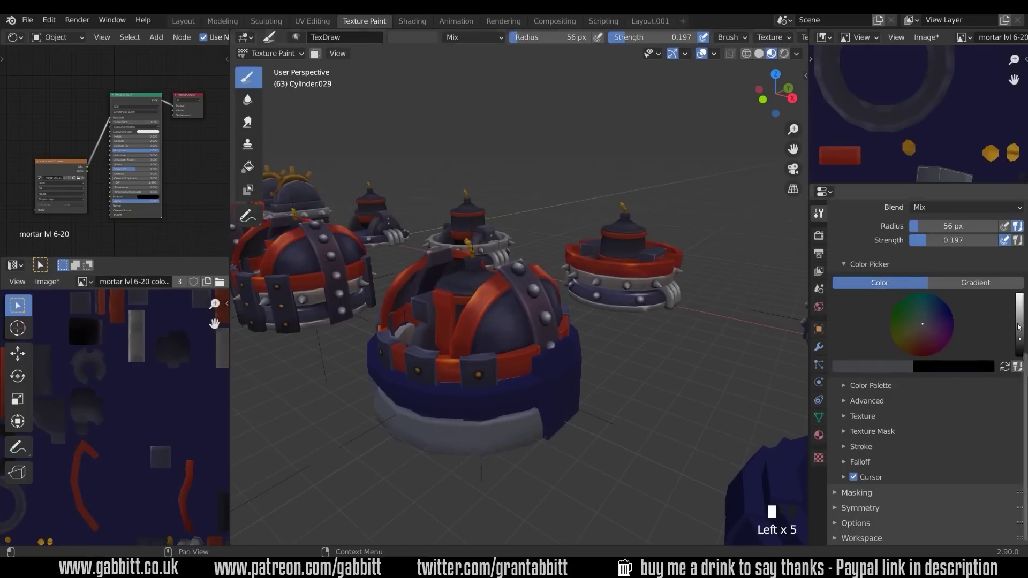
{"action": "left_click", "coordinate": [247, 77]}
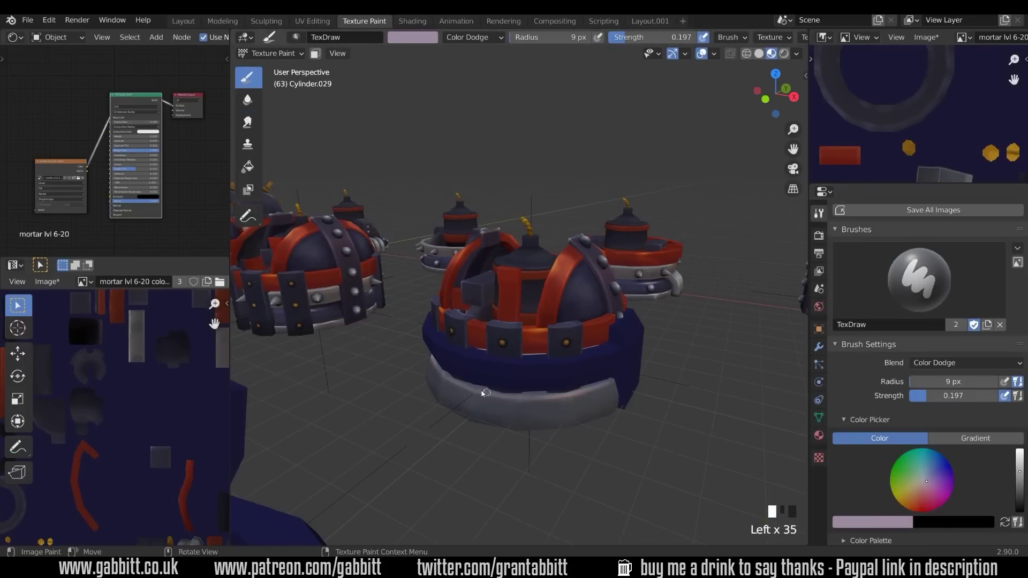
{"action": "left_click", "coordinate": [517, 399]}
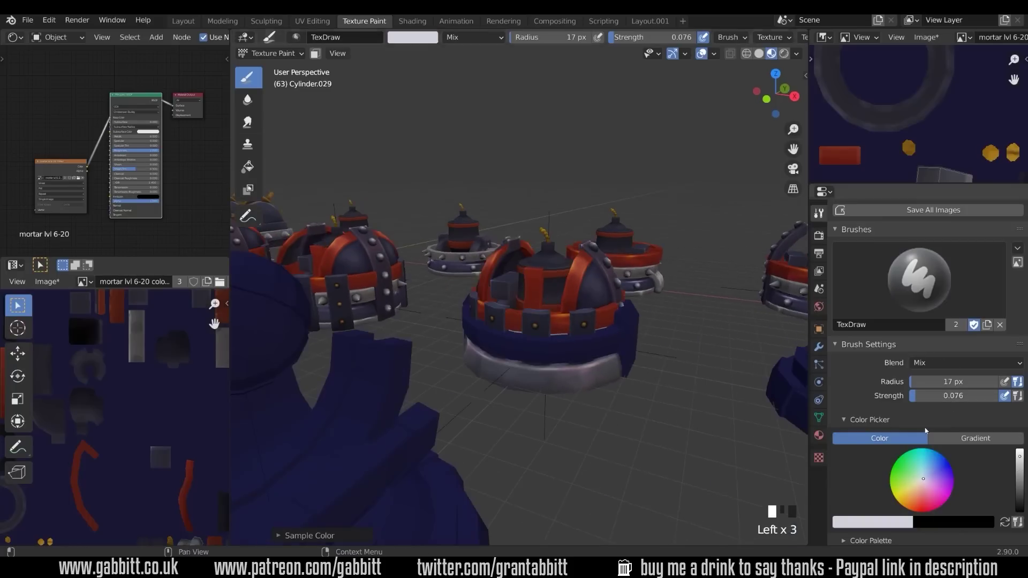
{"action": "middle_click_drag", "start_coordinate": [595, 401], "coordinate": [605, 406]}
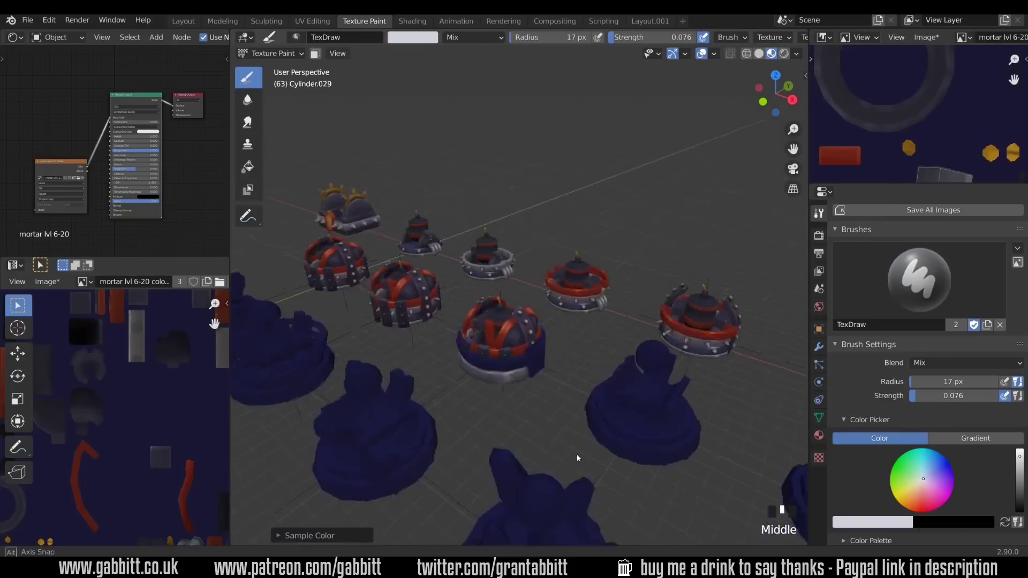
Fill the ring above the grey base with red and blend its shading using a Mix brush at strength 0.135.
{"action": "middle_click_drag", "start_coordinate": [589, 421], "coordinate": [591, 416], "text": "shift"}
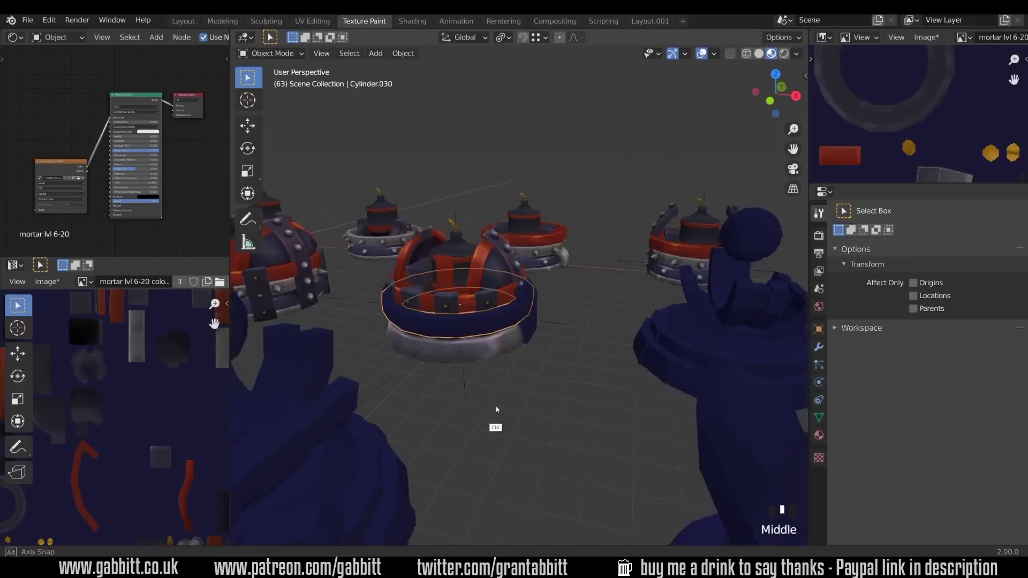
{"action": "middle_click_drag", "start_coordinate": [496, 420], "coordinate": [466, 496]}
{"action": "scroll", "coordinate": [543, 367], "scroll_direction": "up", "scroll_amount": 3}
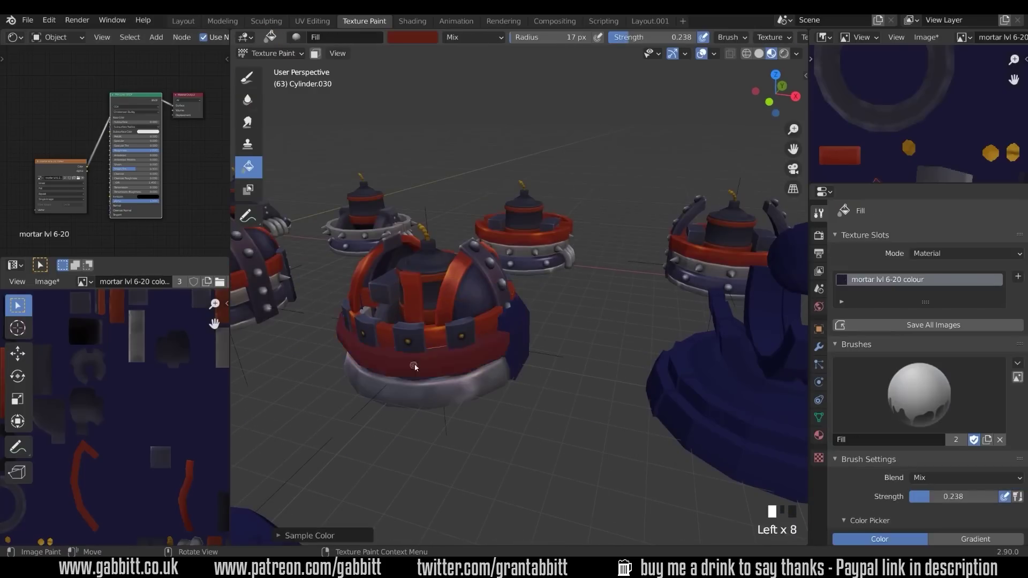
{"action": "middle_click_drag", "start_coordinate": [482, 343], "coordinate": [592, 264]}
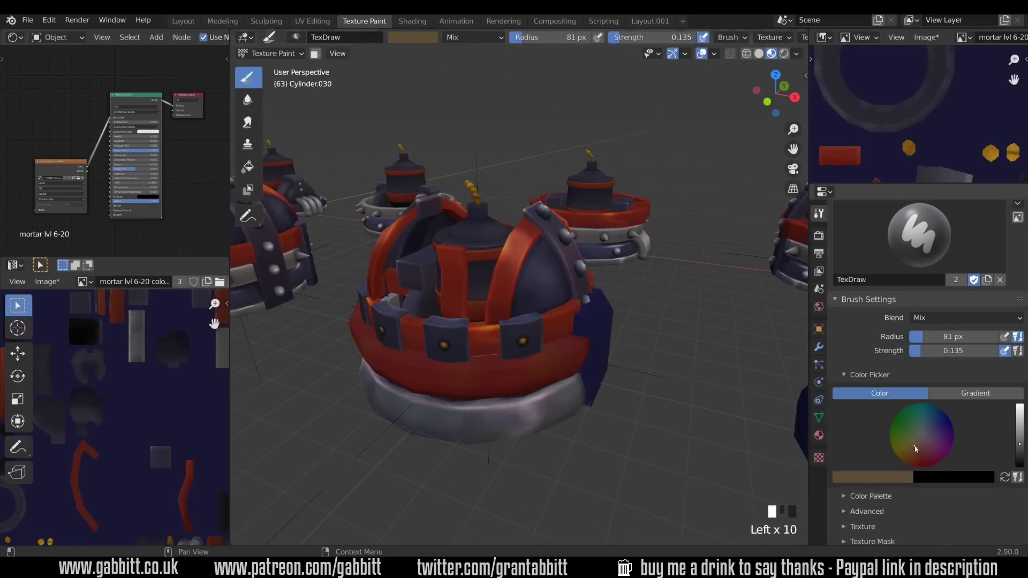
{"action": "key", "text": "s"}
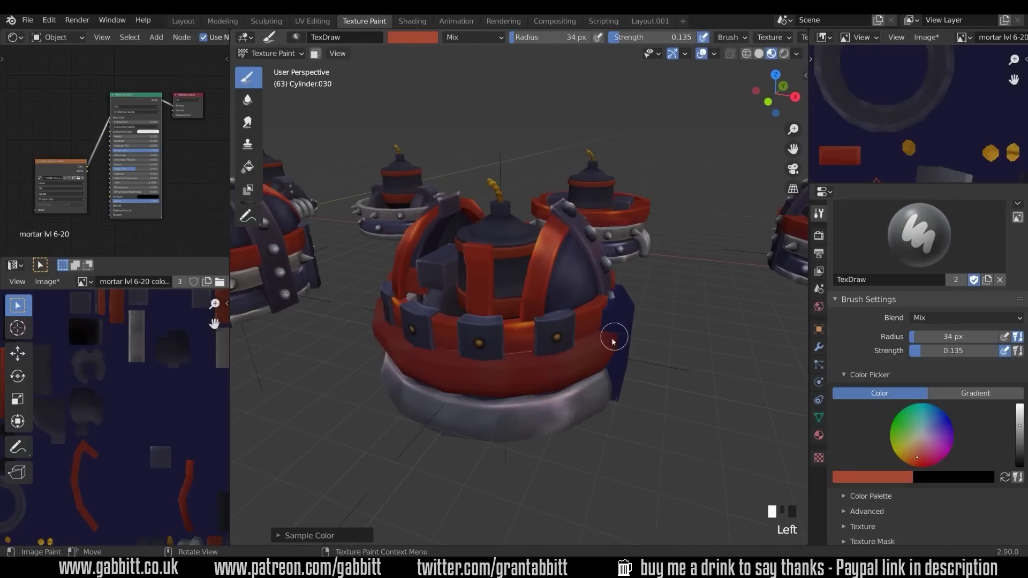
Paint golden Color Dodge highlights on the red ring at 4 px and strength 0.135, and deepen its shadows with purple Color Burn.
{"action": "left_click", "coordinate": [966, 317]}
{"action": "left_click", "coordinate": [861, 429]}
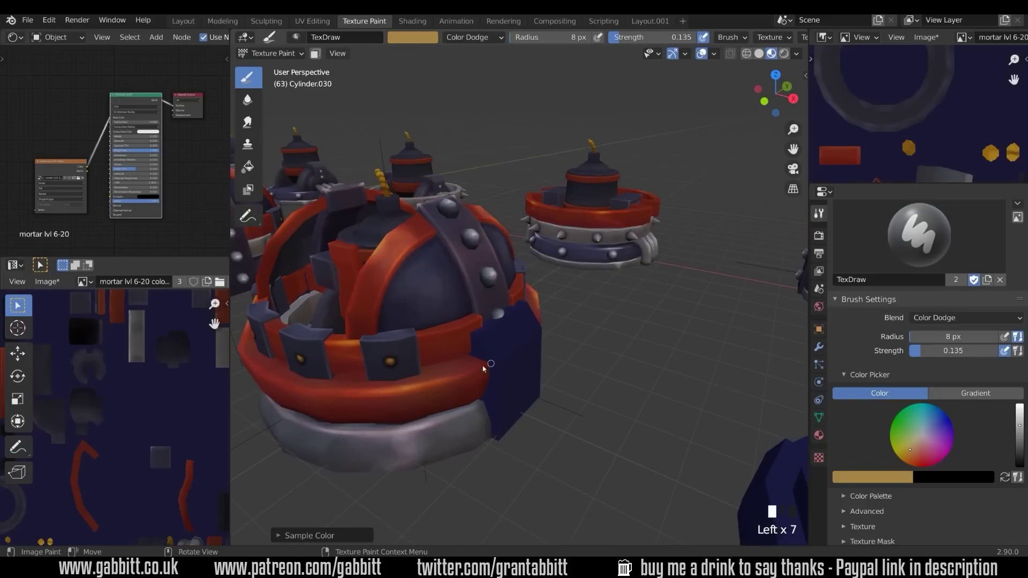
{"action": "key", "text": "f"}
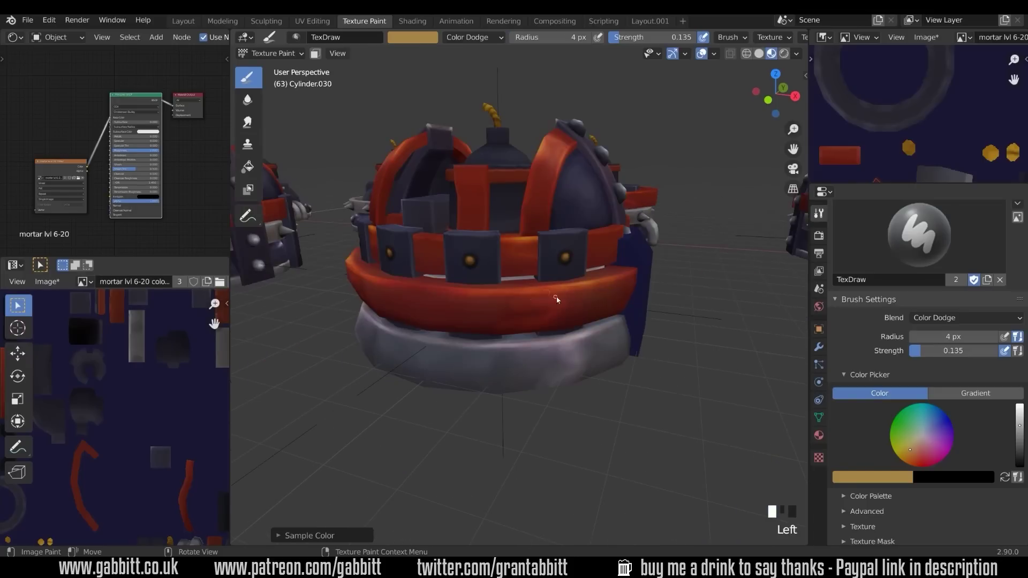
{"action": "middle_click_drag", "start_coordinate": [556, 300], "coordinate": [553, 392], "text": "ctrl"}
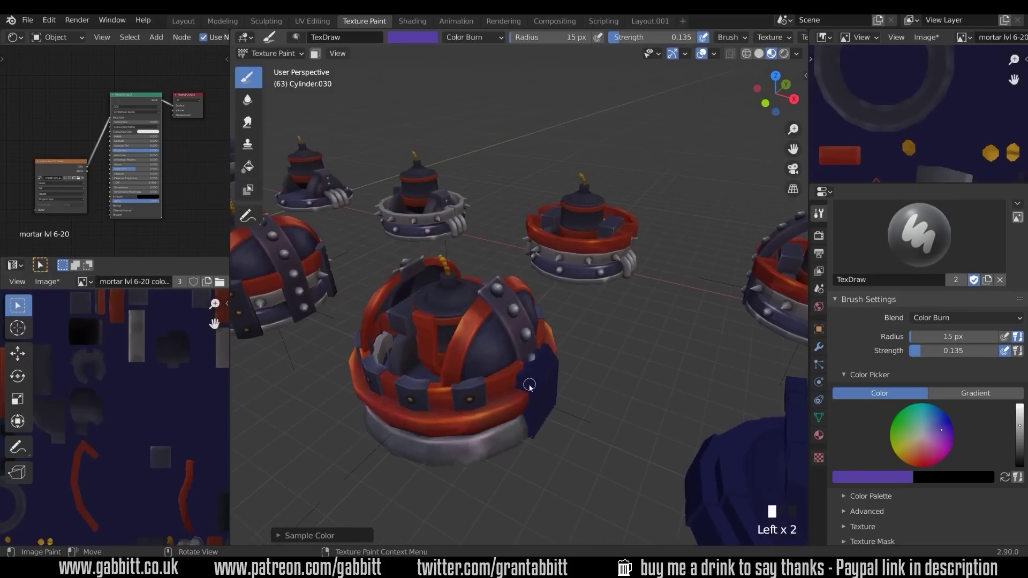
Color the rectangular side plate dark grey-blue and paint its light edge highlights with Screen blend at 11 px and strength 0.135.
{"action": "mouse_move", "coordinate": [616, 428]}
{"action": "middle_mouse_down"}
{"action": "mouse_move", "coordinate": [667, 456]}
{"action": "mouse_move", "coordinate": [642, 401]}
{"action": "mouse_move", "coordinate": [551, 436]}
{"action": "mouse_move", "coordinate": [592, 419]}
{"action": "middle_mouse_up"}
{"action": "key", "text": "ctrl+Tab"}
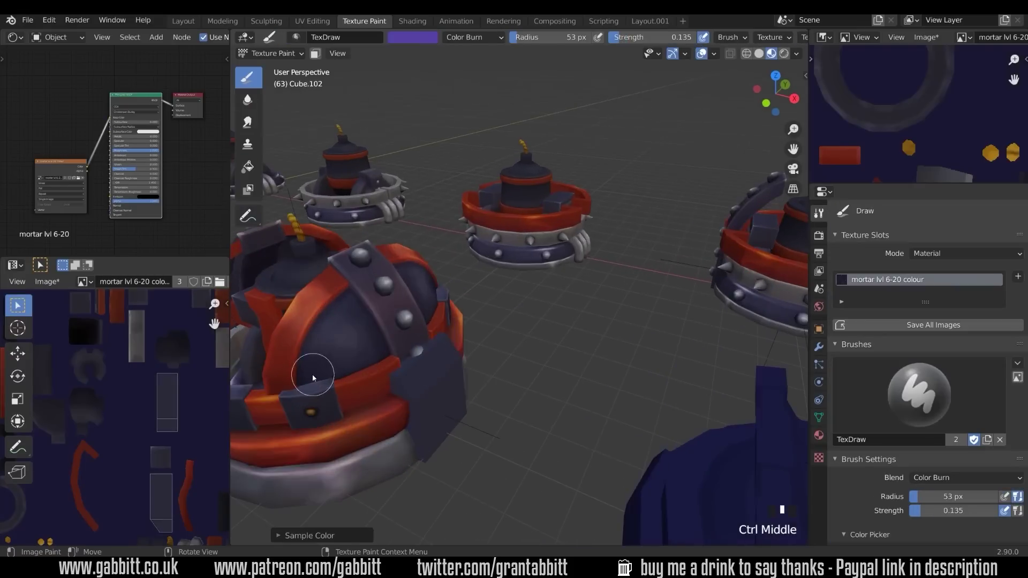
{"action": "key", "text": "f"}
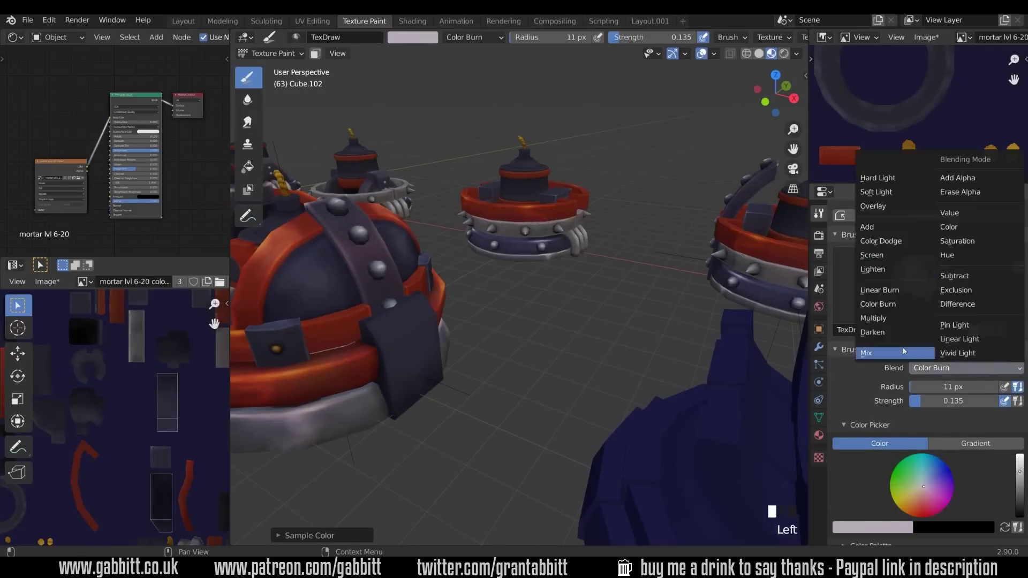
{"action": "middle_click_drag", "start_coordinate": [514, 390], "coordinate": [452, 429], "text": "ctrl"}
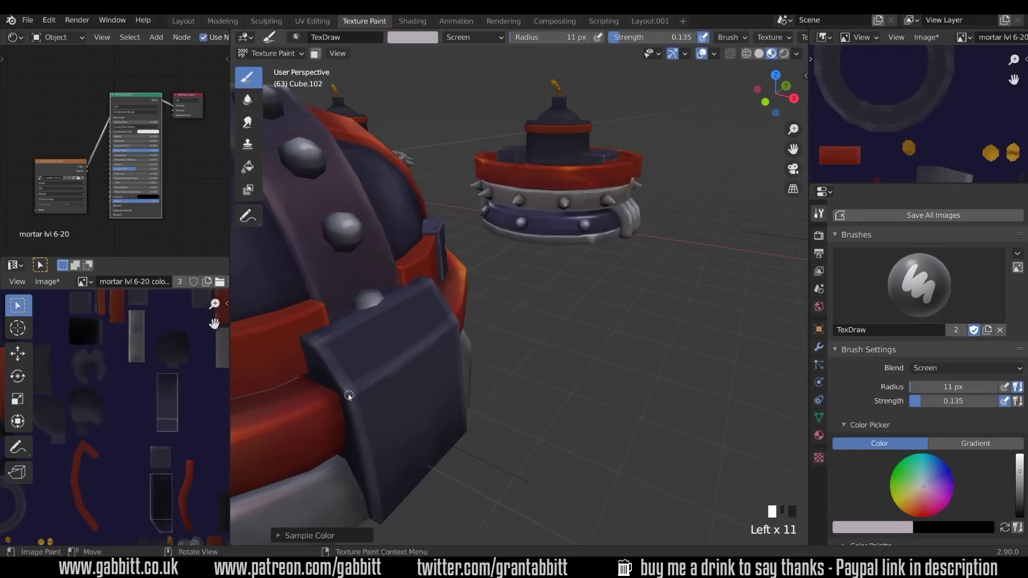
{"action": "mouse_move", "coordinate": [497, 407]}
{"action": "middle_mouse_down"}
{"action": "mouse_move", "coordinate": [480, 421]}
{"action": "mouse_move", "coordinate": [482, 439]}
{"action": "middle_mouse_up"}
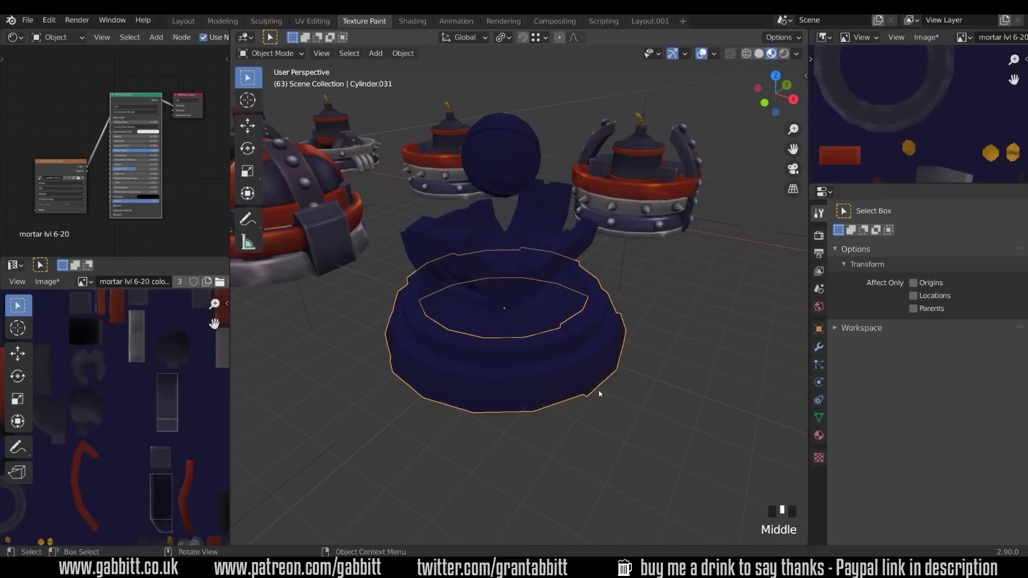
Open the unpainted mortar bases for mesh editing and expand the face selection over their front panels.
{"action": "middle_click_drag", "start_coordinate": [607, 416], "coordinate": [648, 449], "text": "ctrl"}
{"action": "key", "text": "Tab"}
{"action": "key", "text": "ctrl+KP_Add"}
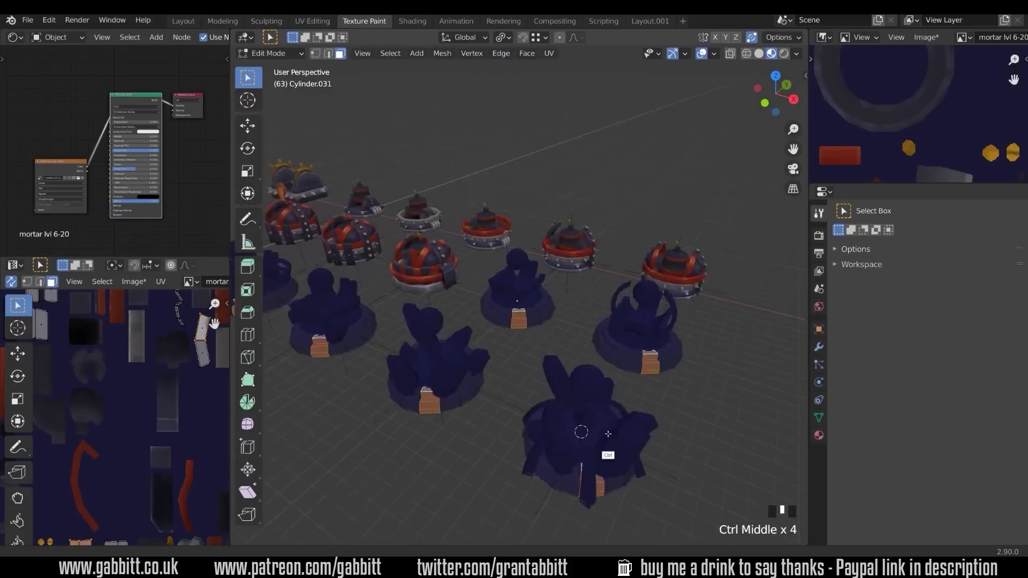
{"action": "key", "text": "n"}
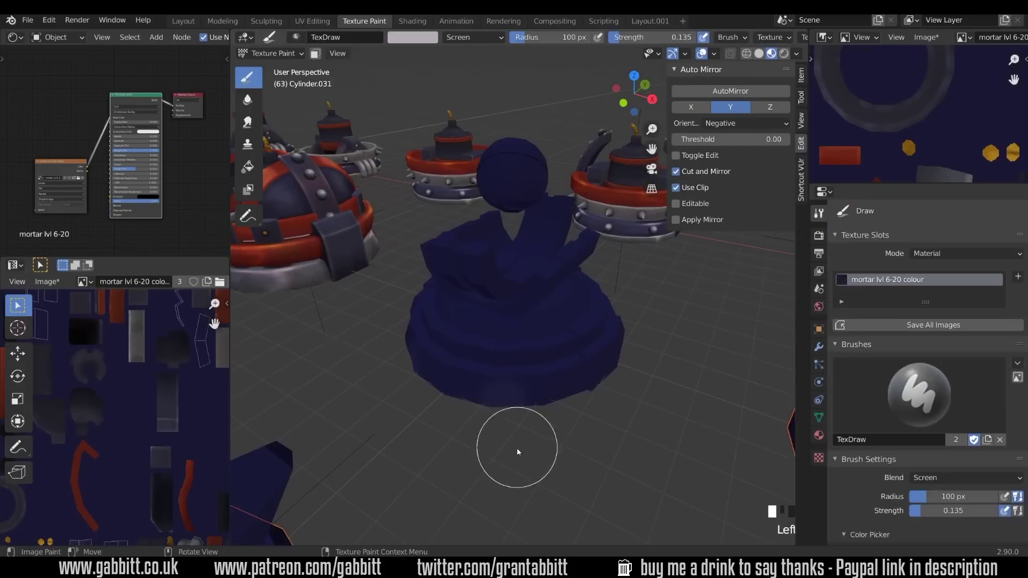
Isolate the mortar base, select its alternate outer sections as a paint mask, and choose the Fill tool with Mix blend.
{"action": "key", "text": "KP_Divide"}
{"action": "mouse_move", "coordinate": [507, 427]}
{"action": "middle_mouse_down"}
{"action": "mouse_move", "coordinate": [392, 351]}
{"action": "mouse_move", "coordinate": [407, 321]}
{"action": "middle_mouse_up"}
{"action": "key", "text": "KP_7"}
{"action": "key", "text": "x"}
{"action": "key", "text": "Tab"}
{"action": "left_click", "coordinate": [248, 167]}
{"action": "key", "text": "KP_Divide"}
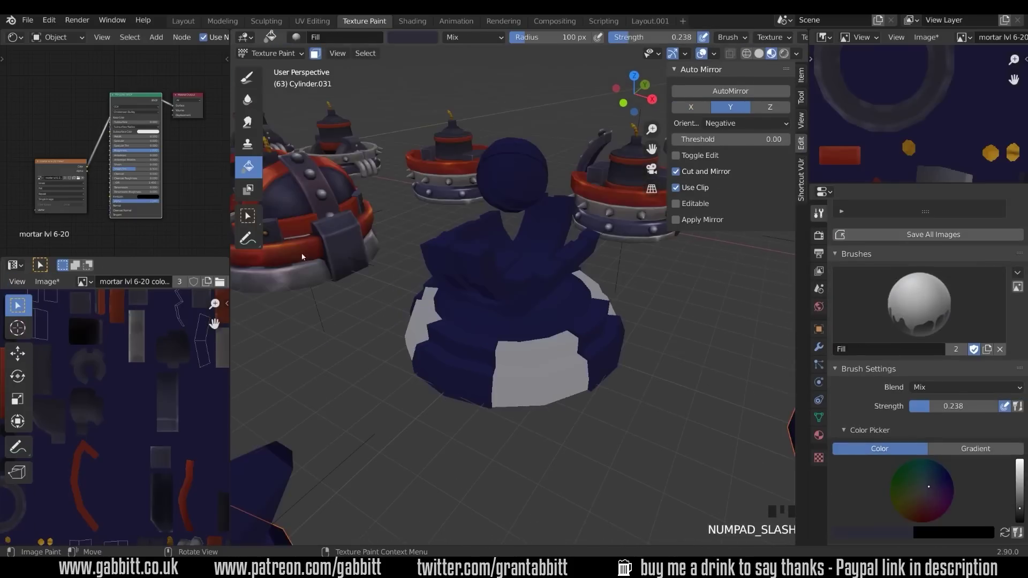
Fill the base's raised blocks with dark red and the upper band sections between them with gold.
{"action": "mouse_move", "coordinate": [514, 343]}
{"action": "middle_mouse_down", "text": "shift"}
{"action": "mouse_move", "coordinate": [527, 377]}
{"action": "mouse_move", "coordinate": [592, 367]}
{"action": "mouse_move", "coordinate": [577, 416]}
{"action": "mouse_move", "coordinate": [557, 407]}
{"action": "mouse_move", "coordinate": [568, 375]}
{"action": "middle_mouse_up", "text": "shift"}
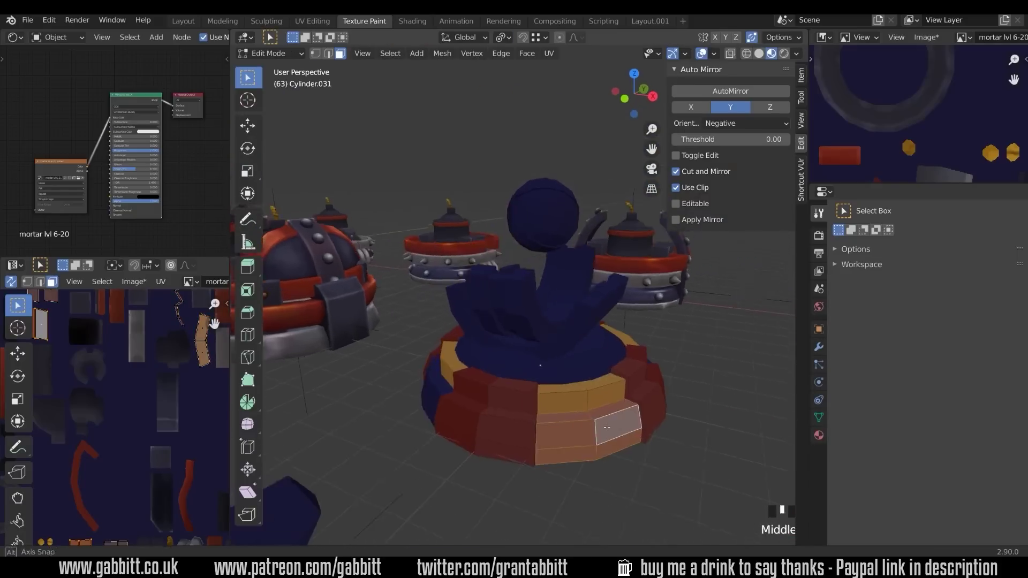
{"action": "key", "text": "f"}
{"action": "left_click", "coordinate": [634, 434]}
{"action": "left_click", "coordinate": [248, 77]}
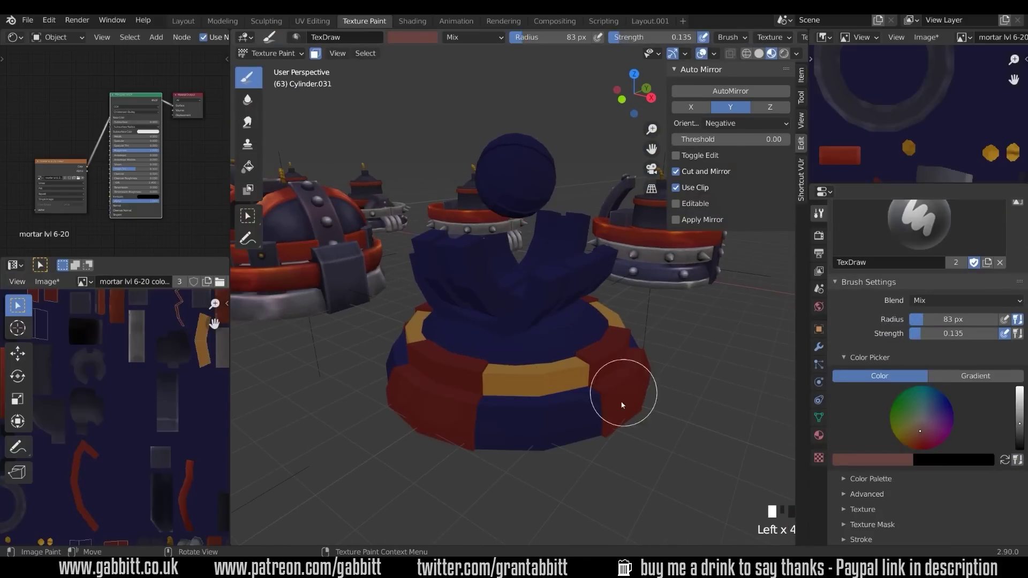
Smear the base's color borders at 18 px and strength 0.726, and set up a Multiply brush at strength 0.135 for shading.
{"action": "middle_click_drag", "start_coordinate": [620, 397], "coordinate": [541, 351]}
{"action": "left_click", "coordinate": [615, 424]}
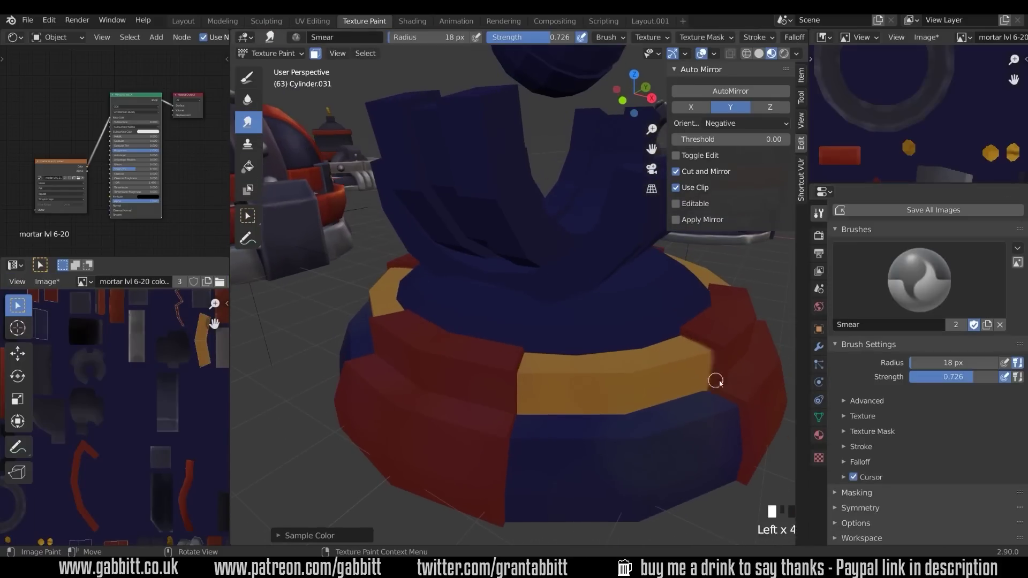
{"action": "scroll", "coordinate": [670, 328], "scroll_direction": "up", "scroll_amount": 4}
{"action": "left_click", "coordinate": [248, 77]}
{"action": "middle_click_drag", "start_coordinate": [568, 338], "coordinate": [596, 346]}
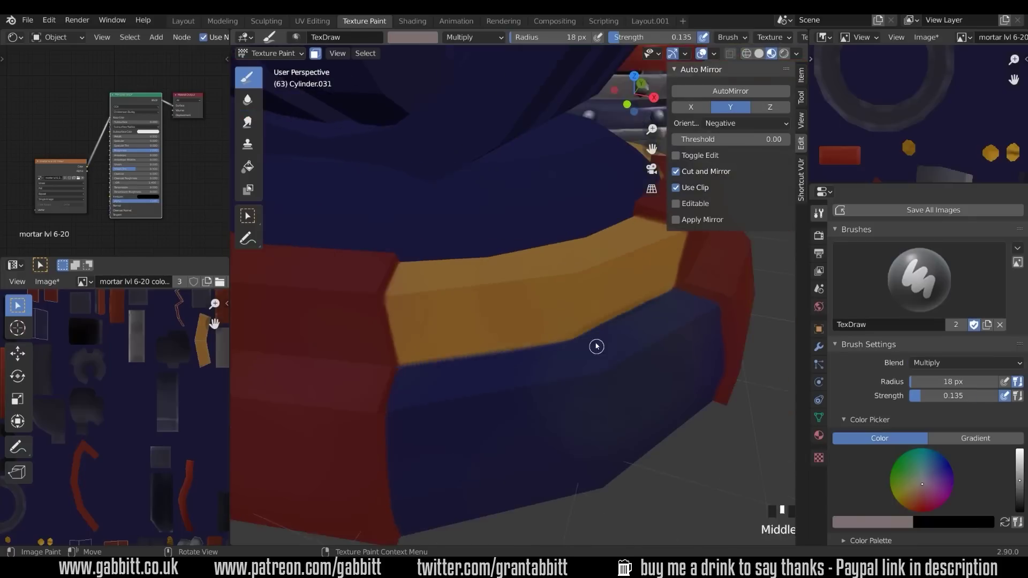
Shade the gold band with bright yellow highlights and darker Color Burn edges at strength 0.135.
{"action": "scroll", "coordinate": [587, 418], "scroll_direction": "down", "scroll_amount": 5}
{"action": "scroll", "coordinate": [693, 312], "scroll_direction": "up", "scroll_amount": 5}
{"action": "key", "text": "f"}
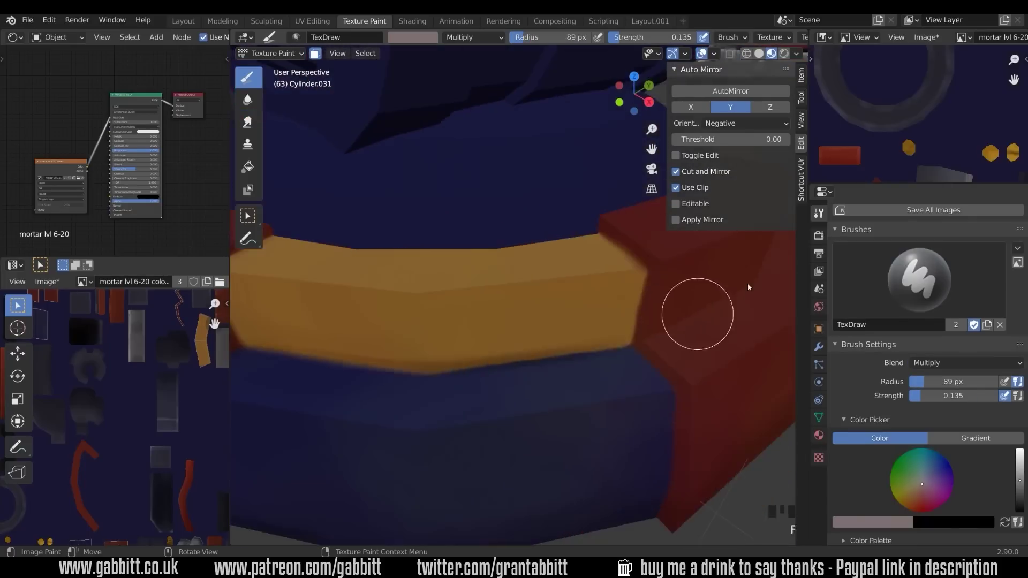
{"action": "left_click", "coordinate": [748, 287]}
{"action": "mouse_move", "coordinate": [748, 287]}
{"action": "middle_mouse_down"}
{"action": "mouse_move", "coordinate": [634, 445]}
{"action": "mouse_move", "coordinate": [695, 263]}
{"action": "middle_mouse_up"}
{"action": "mouse_move", "coordinate": [715, 331]}
{"action": "middle_mouse_down", "text": "shift"}
{"action": "mouse_move", "coordinate": [346, 314]}
{"action": "mouse_move", "coordinate": [392, 374]}
{"action": "mouse_move", "coordinate": [615, 386]}
{"action": "mouse_move", "coordinate": [592, 469]}
{"action": "mouse_move", "coordinate": [601, 343]}
{"action": "middle_mouse_up", "text": "shift"}
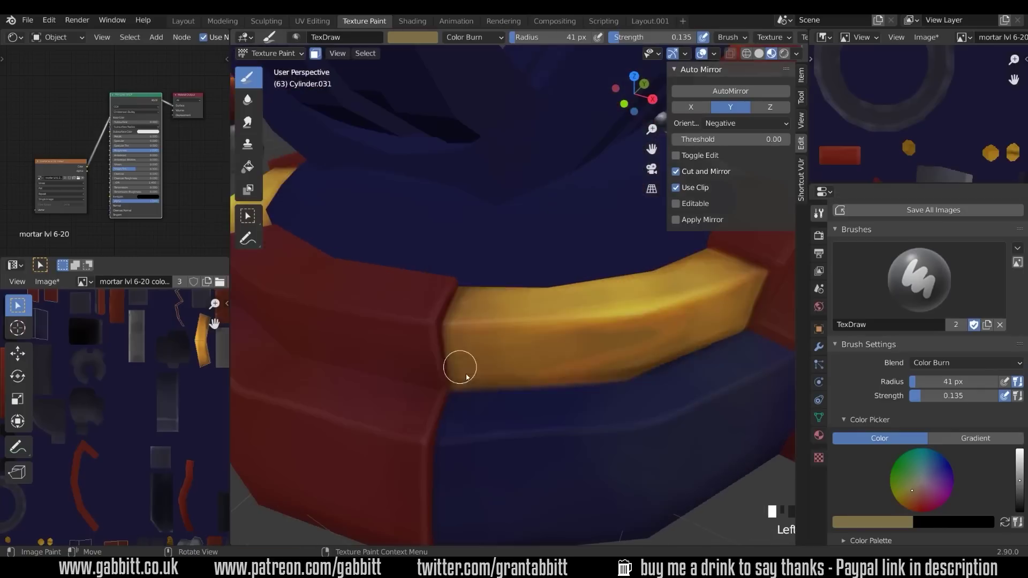
Paint purple Color Dodge highlights along the lower blue panels at strength 0.135, and start highlighting the adjoining red blocks.
{"action": "middle_click_drag", "start_coordinate": [467, 376], "coordinate": [683, 406], "text": "ctrl"}
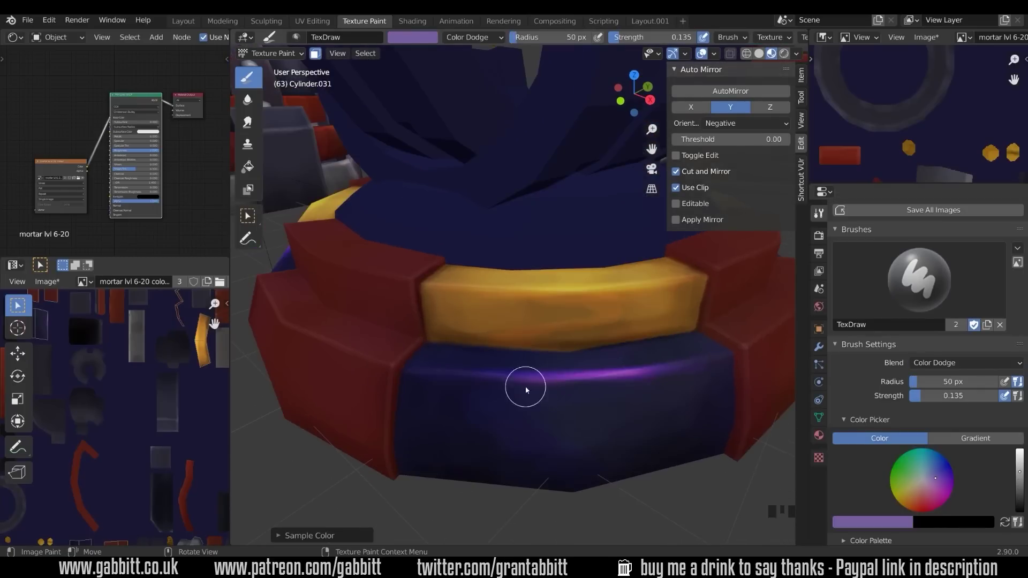
{"action": "middle_click_drag", "start_coordinate": [636, 389], "coordinate": [552, 426], "text": "ctrl"}
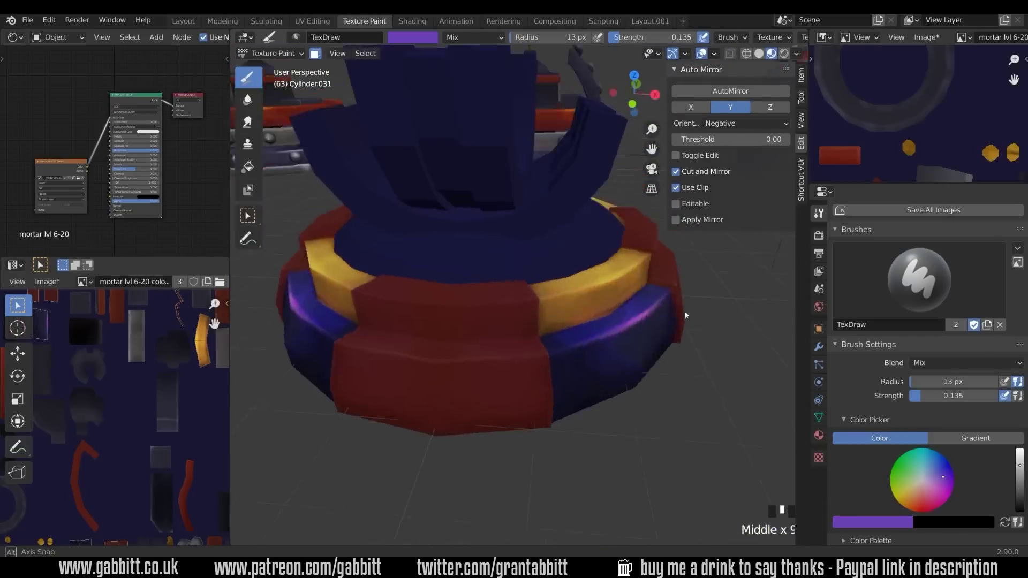
{"action": "mouse_move", "coordinate": [681, 314]}
{"action": "middle_mouse_down"}
{"action": "mouse_move", "coordinate": [603, 289]}
{"action": "mouse_move", "coordinate": [555, 390]}
{"action": "middle_mouse_up"}
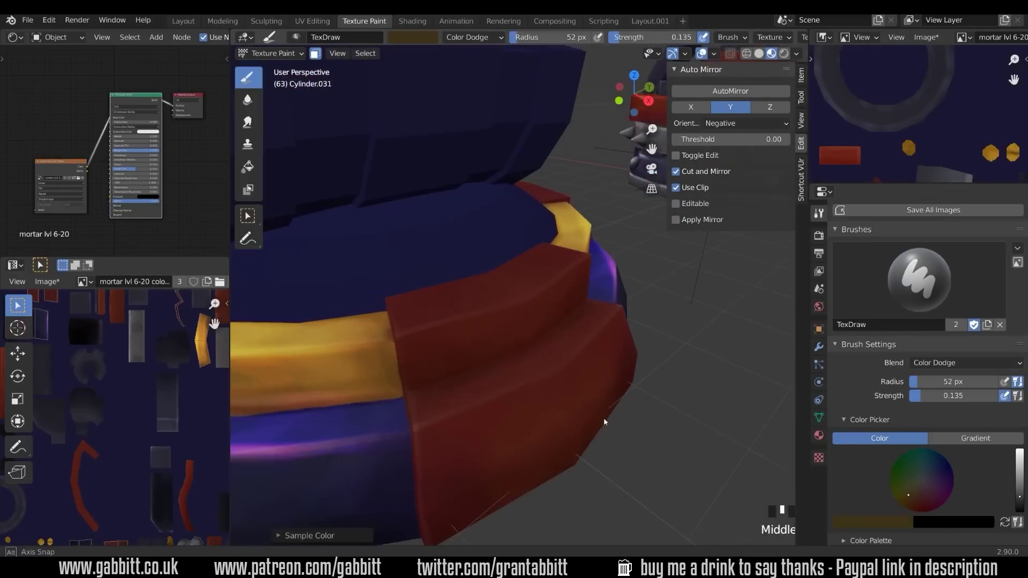